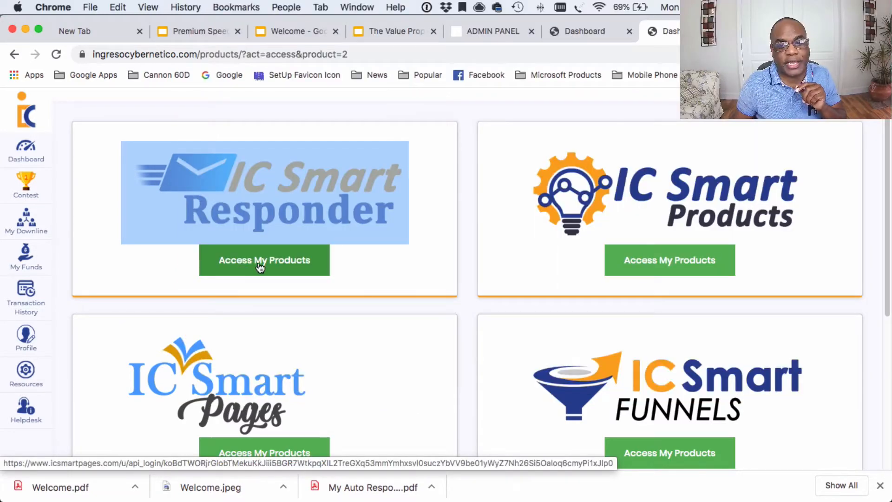
Step: Open IC Smart Responder, review the dashboard's campaigns, forms and subscriber chart, then go to Email Campaign
left_click(259, 261)
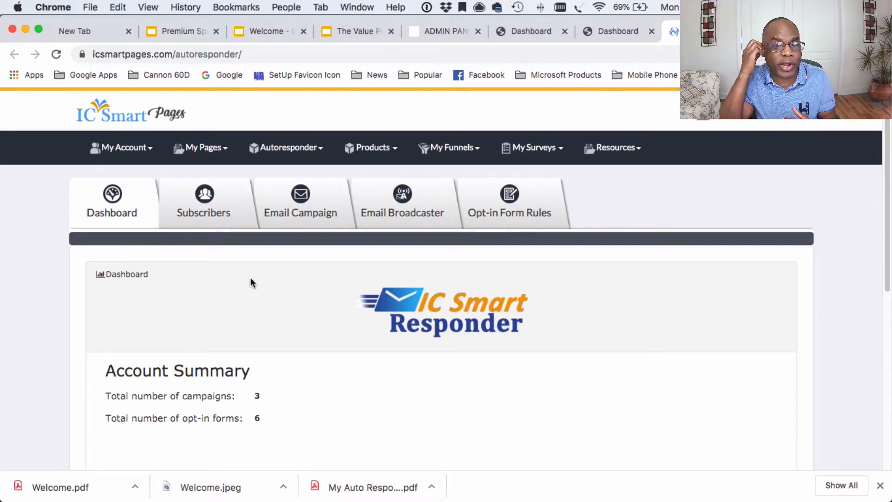
scroll(202, 248, "down", 5)
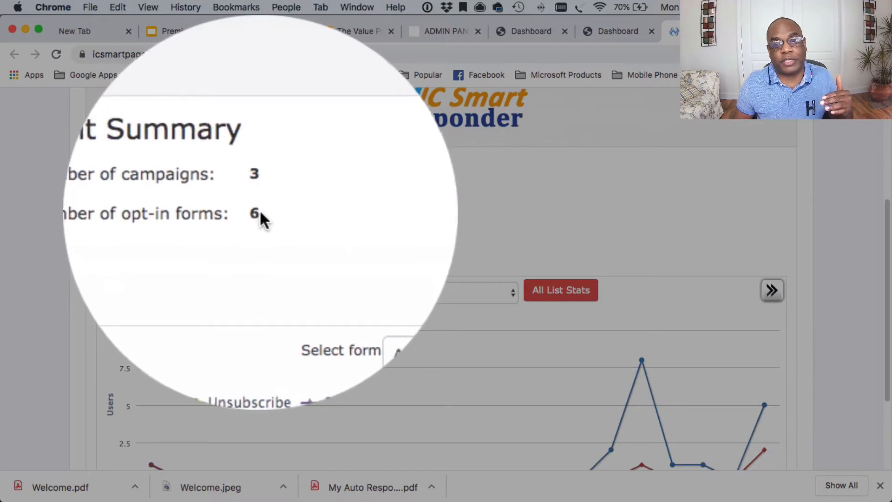
scroll(263, 214, "down", 3)
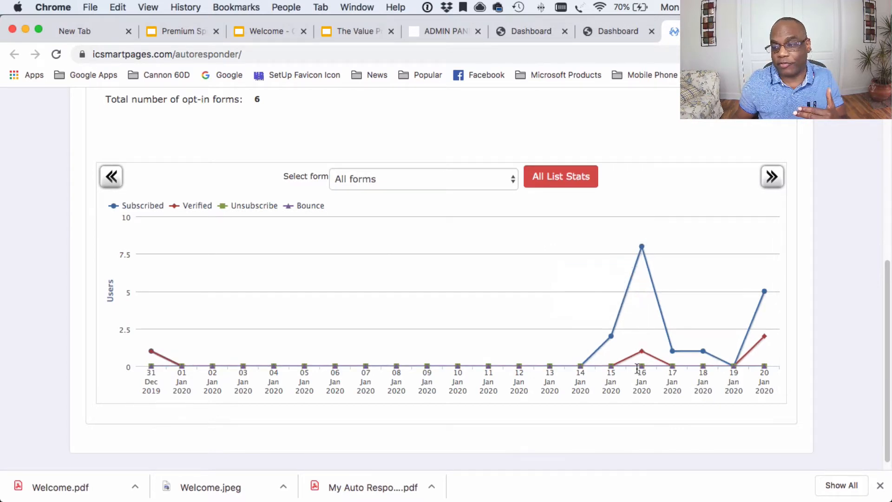
scroll(638, 317, "up", 5)
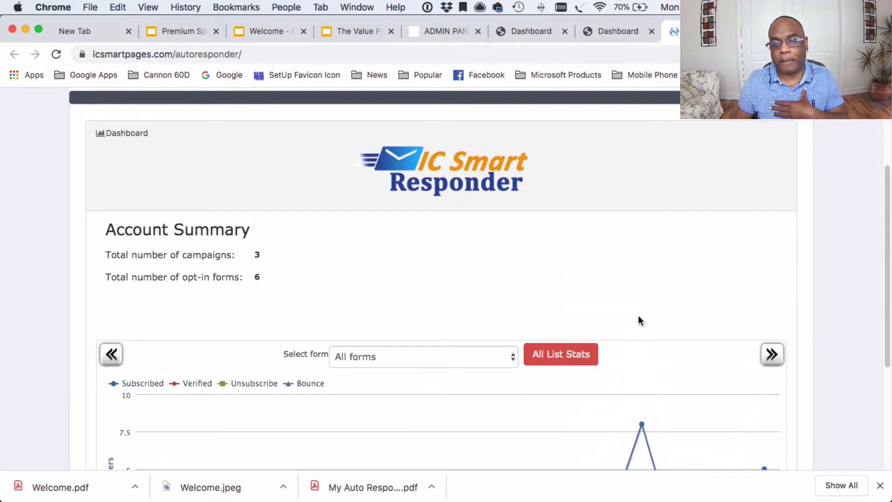
scroll(638, 317, "up", 3)
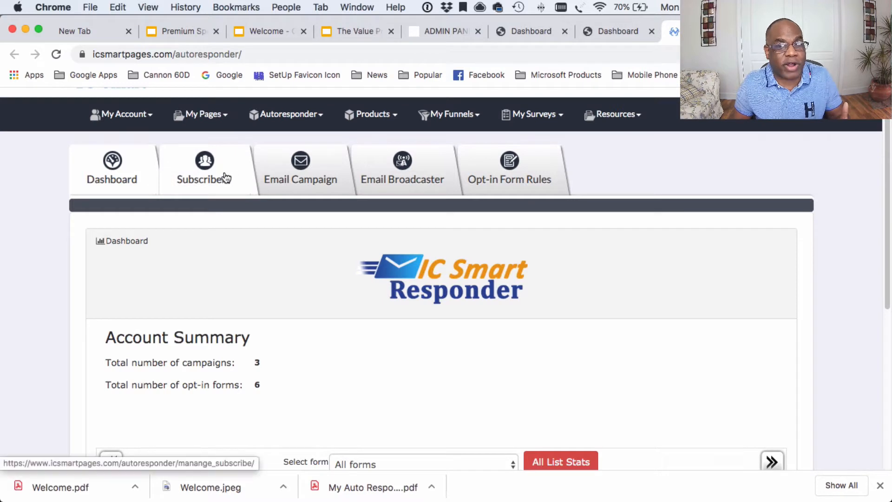
left_click(302, 177)
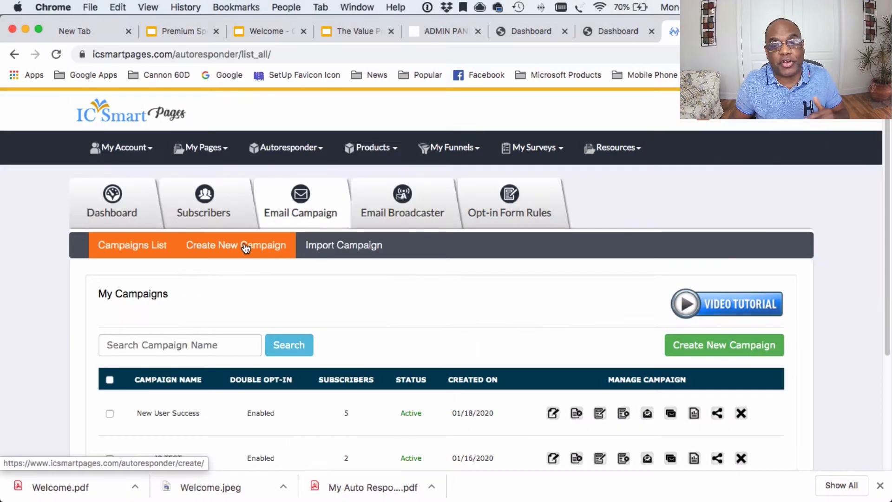
Step: Review the three existing campaigns and start creating a new campaign
scroll(246, 261, "down", 3)
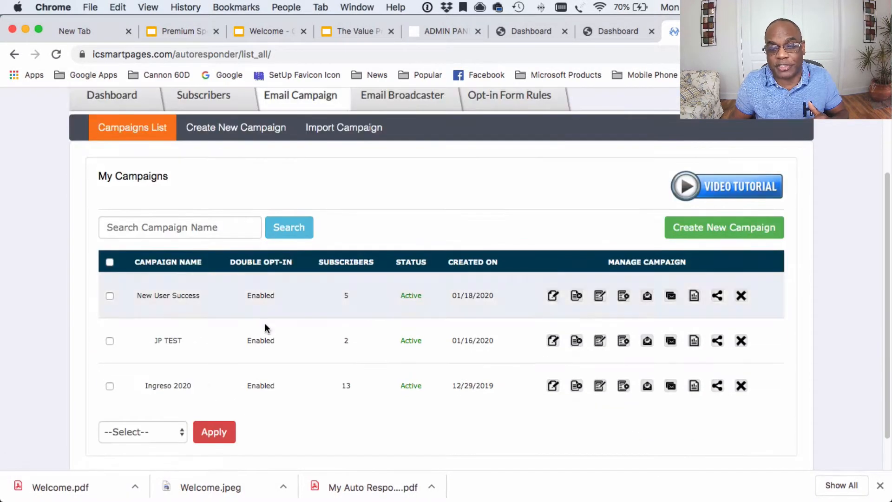
scroll(267, 288, "up", 3)
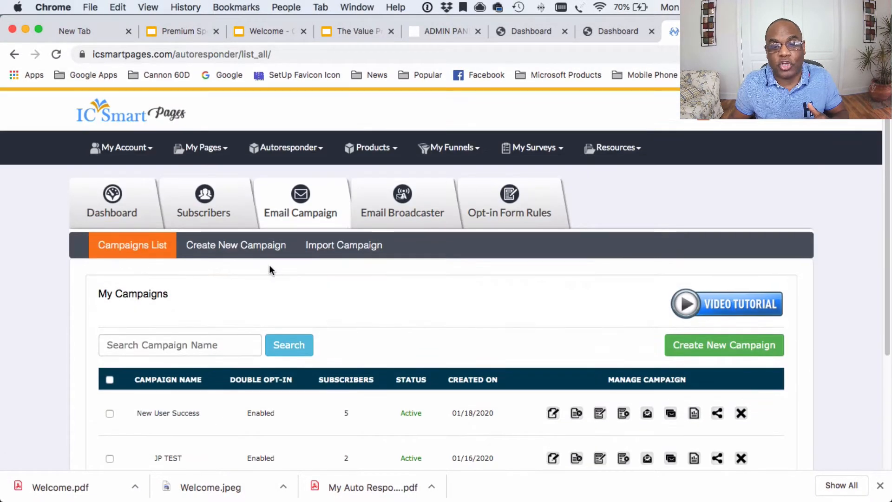
left_click(239, 247)
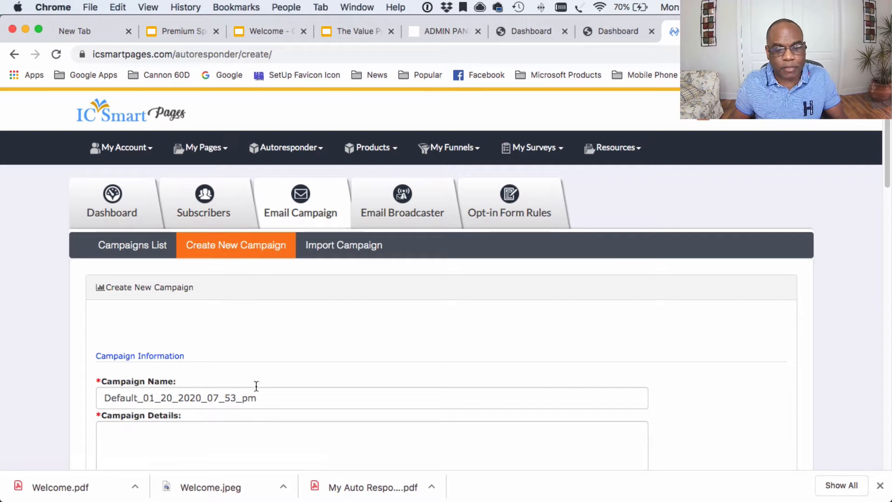
Step: Name the campaign NewUserCampagin with details 'New user demonstration for setting up accounts'
scroll(255, 386, "down", 3)
double_click(266, 264)
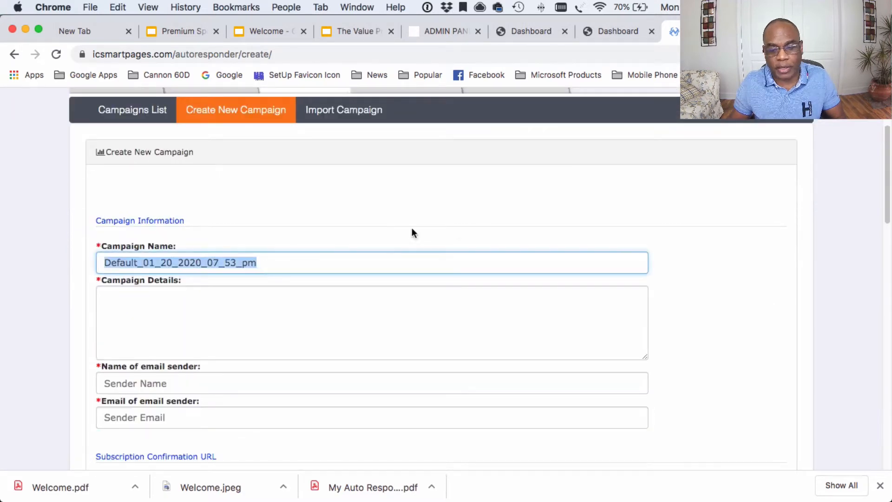
type("N")
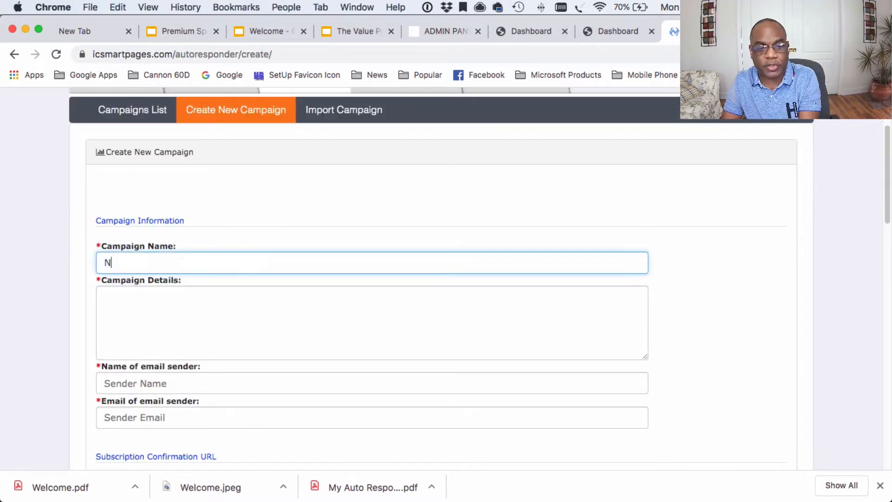
type("E")
key("BackSpace")
type("ew")
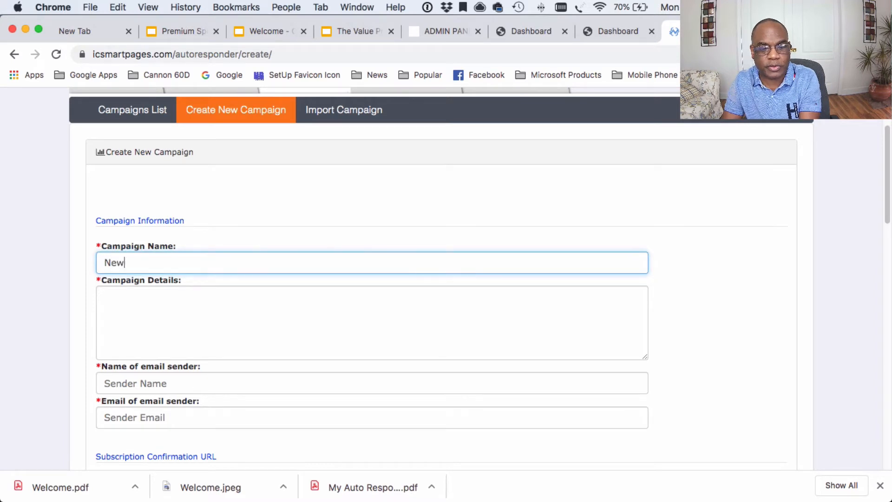
type("UserCampagin")
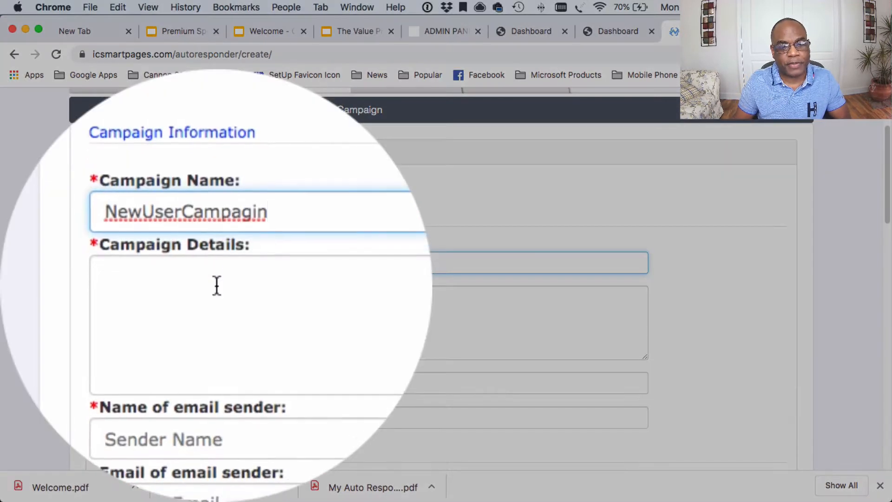
left_click(165, 298)
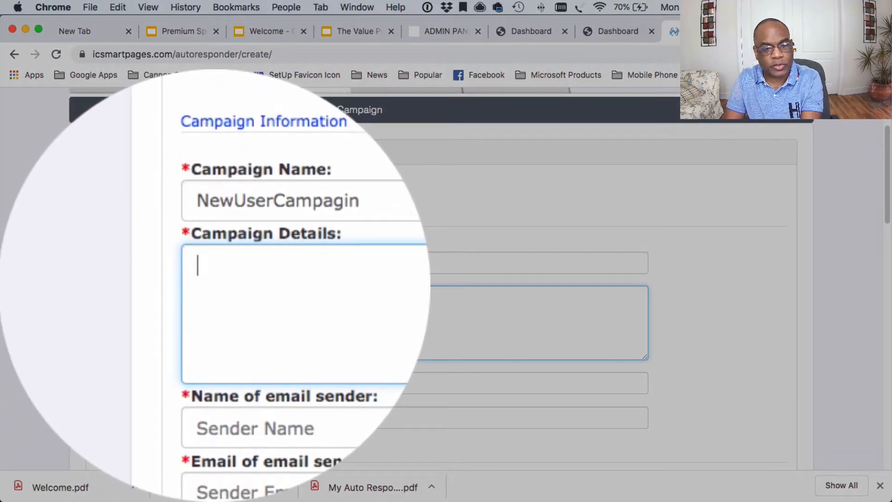
type("New user ")
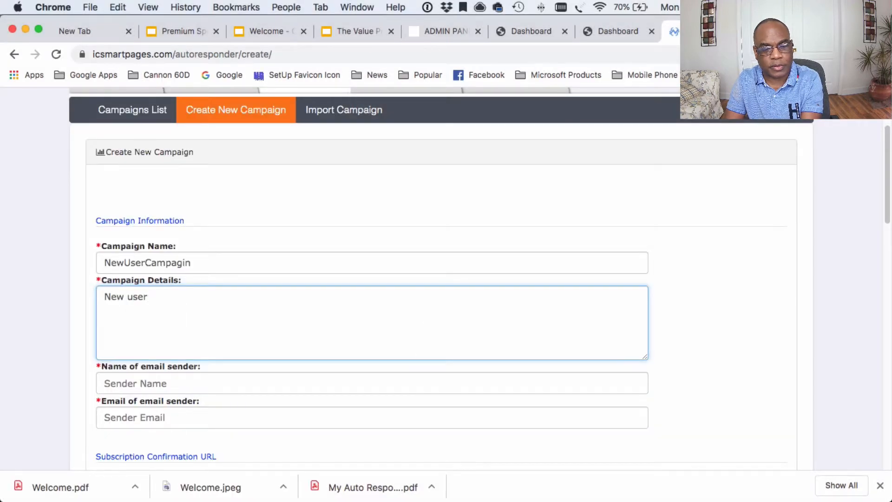
type("demonstration ")
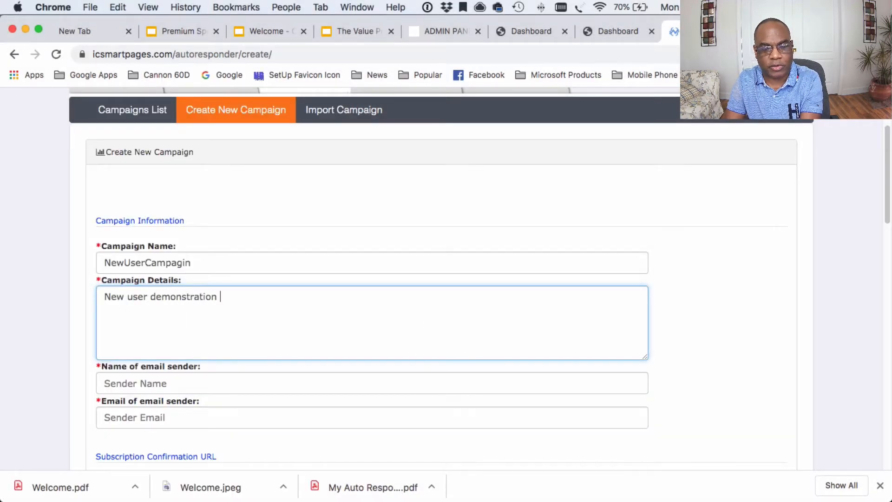
type("for setting up accounts")
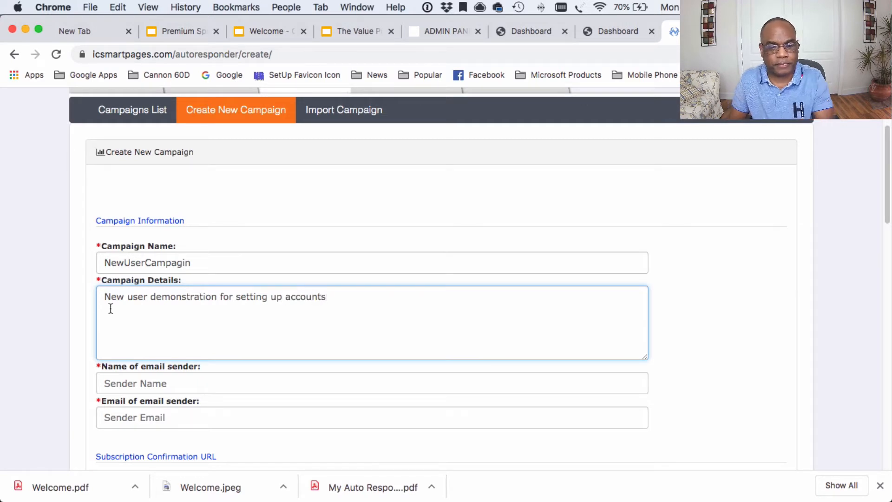
Step: Enter the sender's name and the sender's e-mail address
left_click(130, 387)
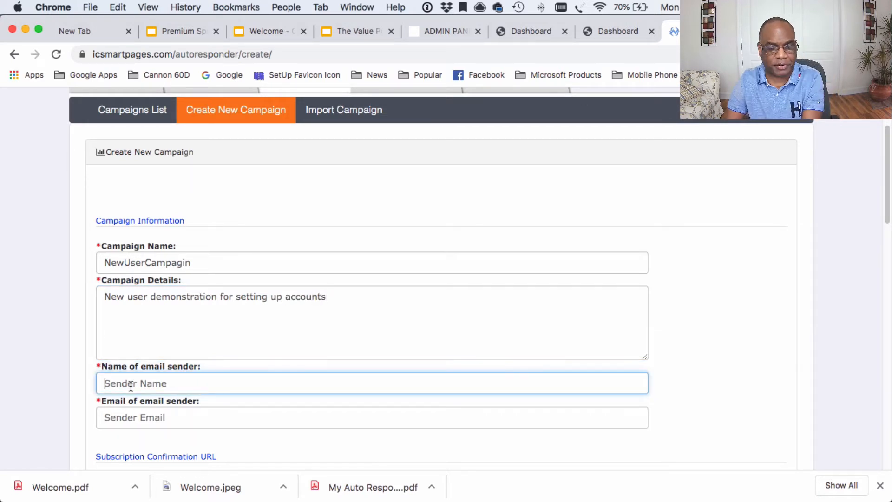
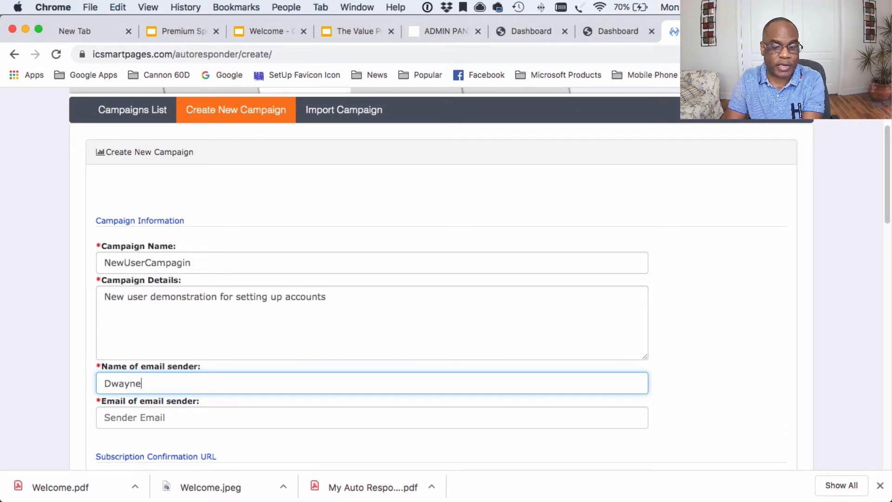
key("Tab")
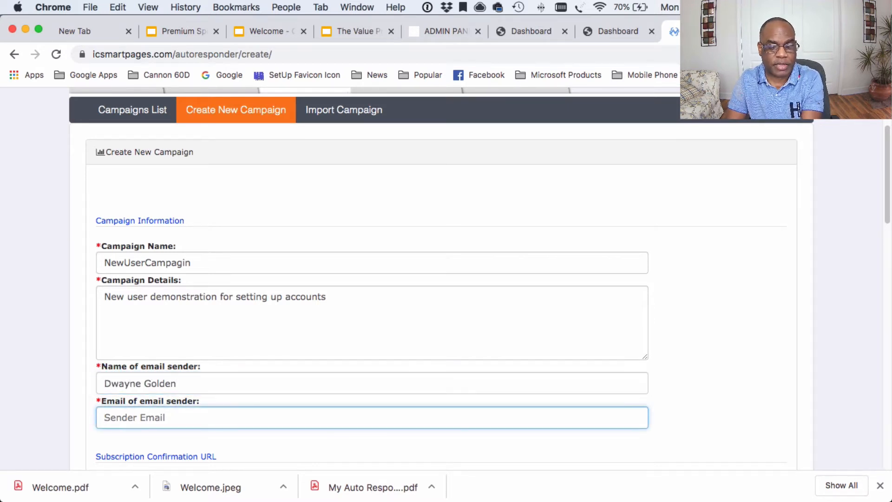
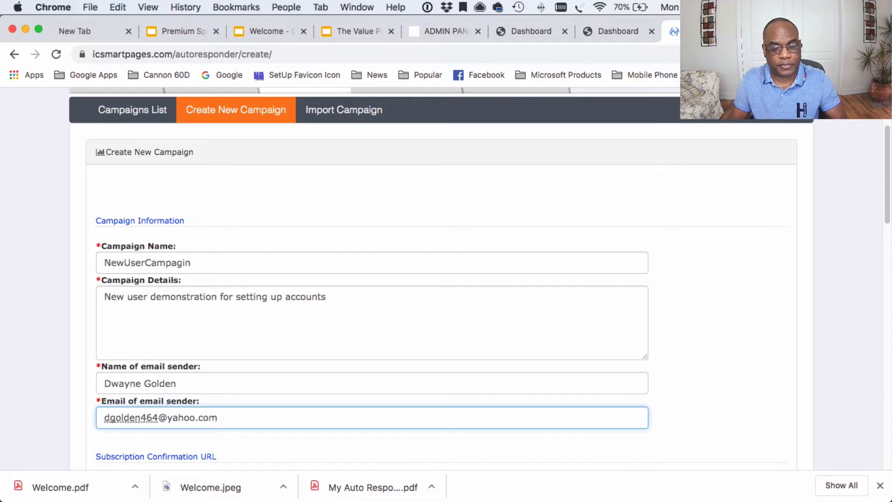
left_click(153, 348)
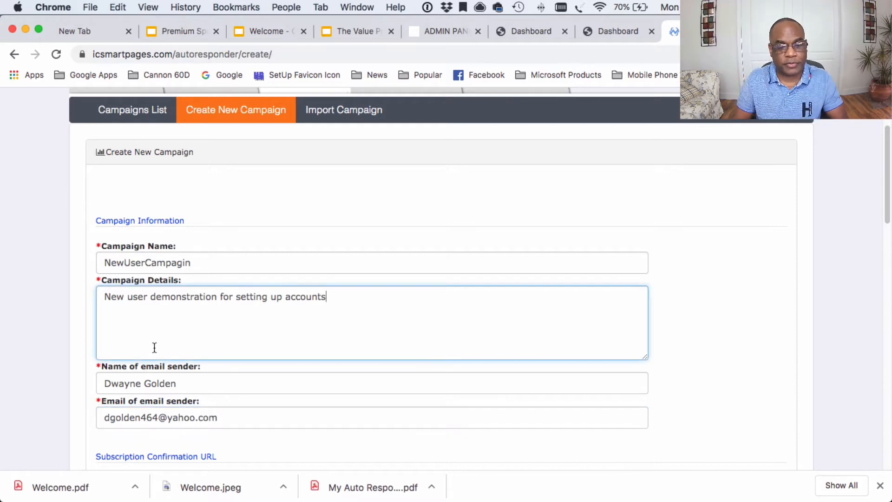
scroll(153, 349, "down", 4)
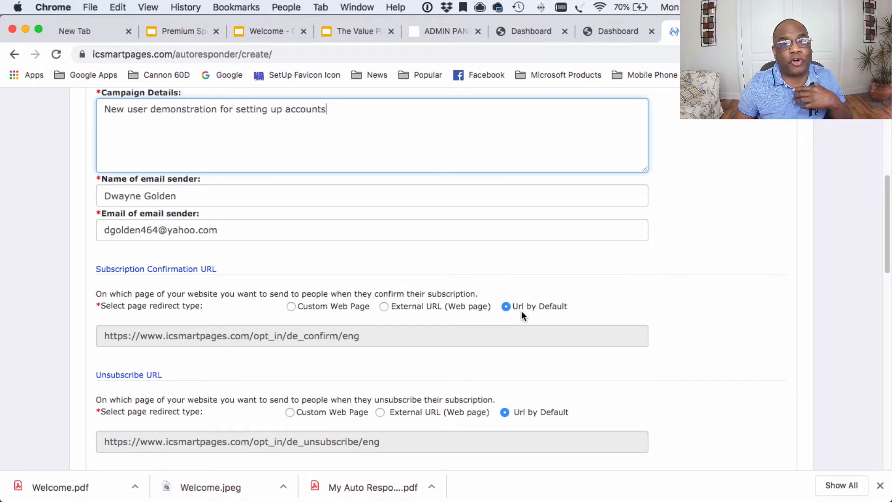
scroll(521, 311, "down", 1)
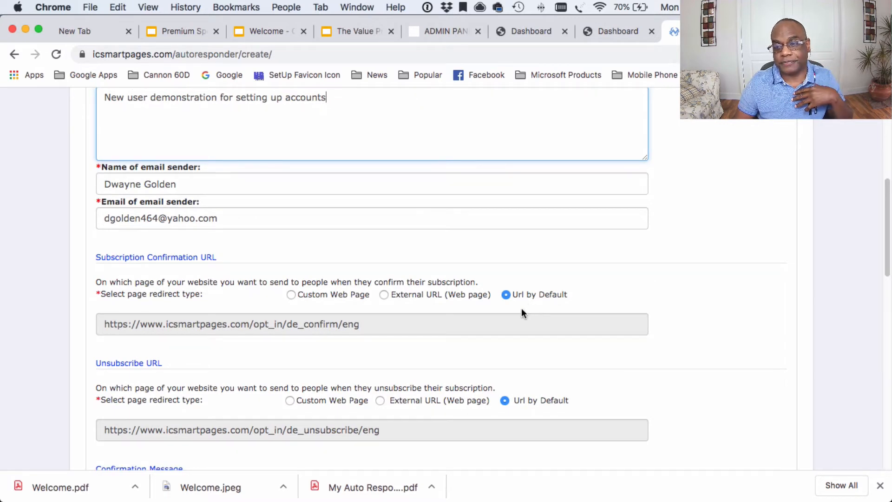
scroll(516, 304, "down", 1)
scroll(511, 325, "down", 3)
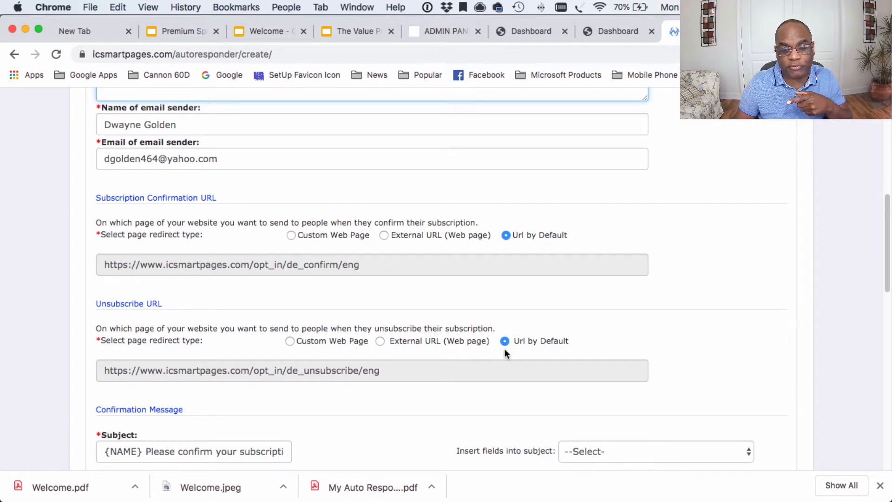
scroll(505, 347, "down", 20)
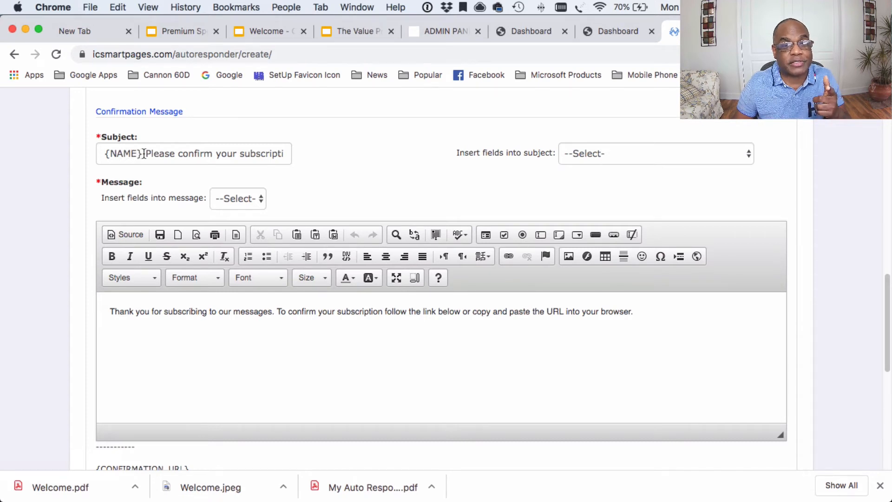
left_click(144, 153)
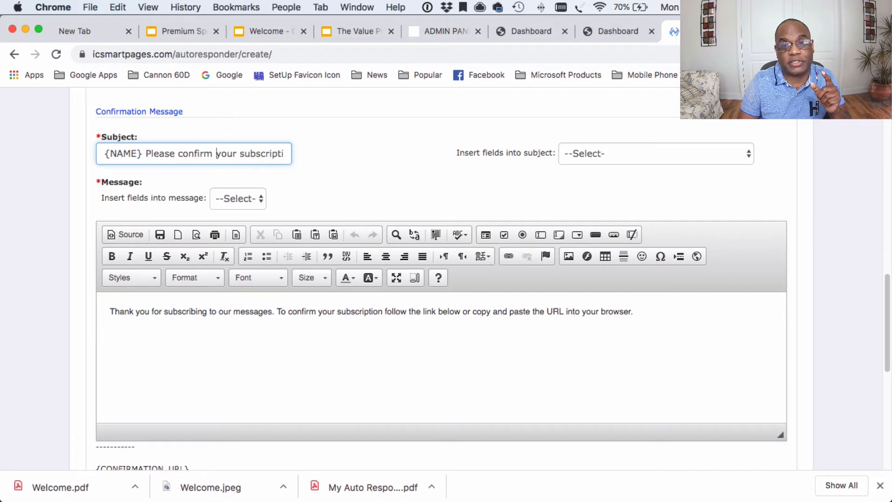
key("Right")
key("Right")
key("Right")
key("Right")
key("Right")
key("Right")
key("Right")
key("Right")
key("Right")
key("Right")
key("Right")
key("Right")
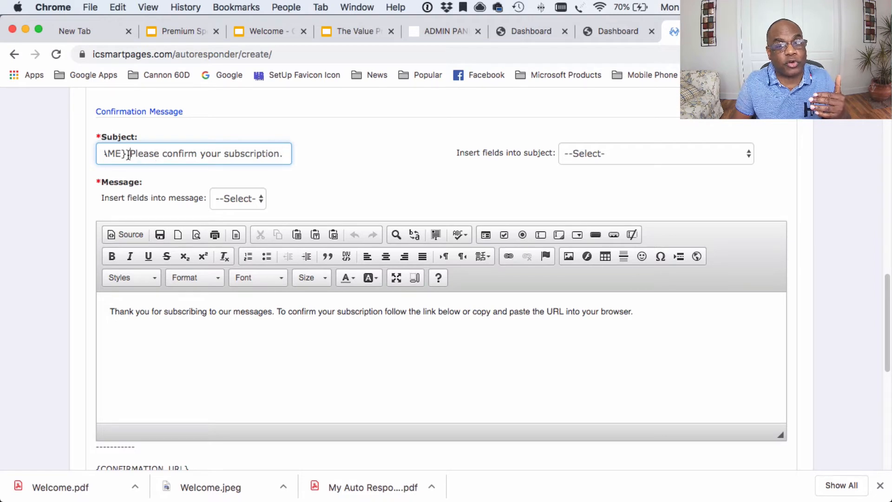
key("Left")
key("Left")
key("Left")
key("Left")
key("Left")
key("Left")
key("Left")
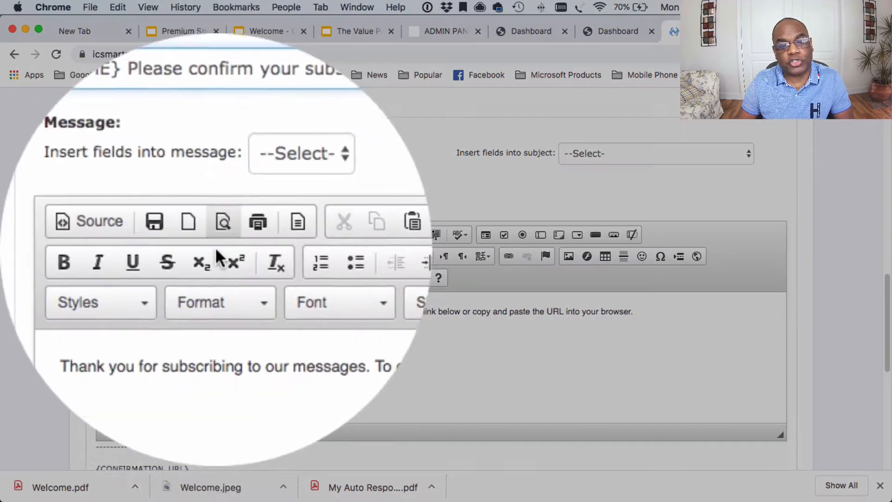
left_click(132, 315)
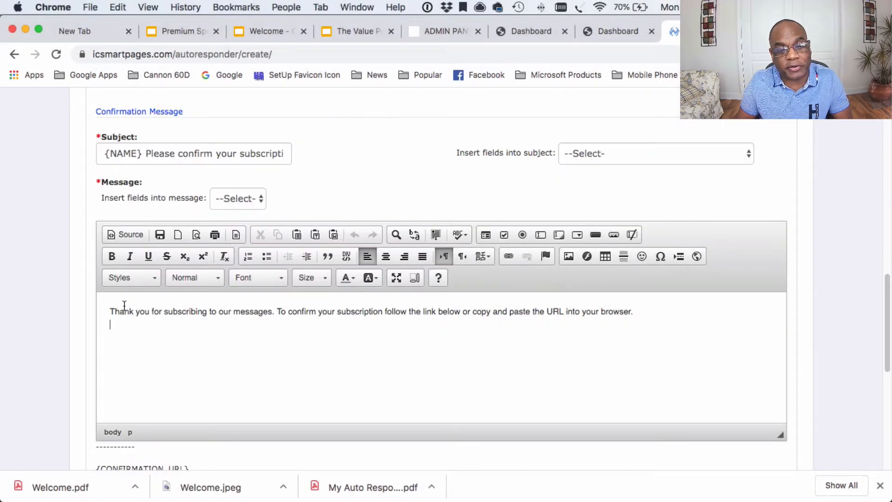
left_click_drag(110, 311, 196, 315)
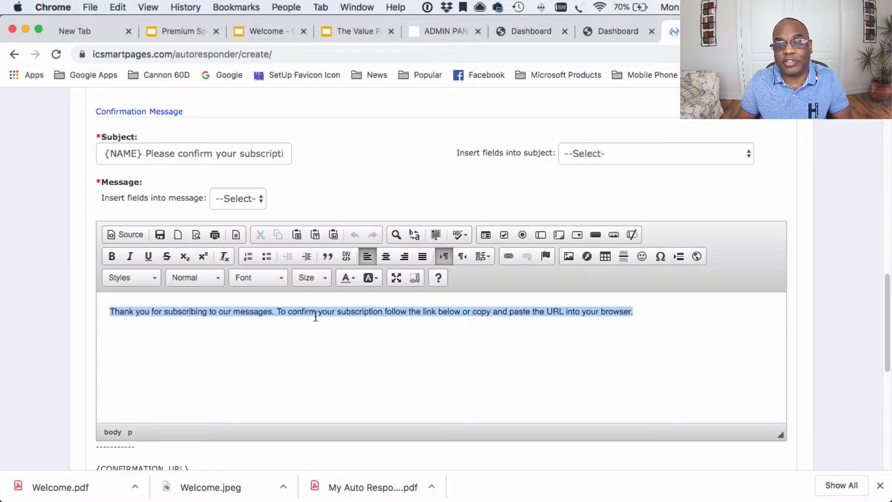
left_click(311, 329)
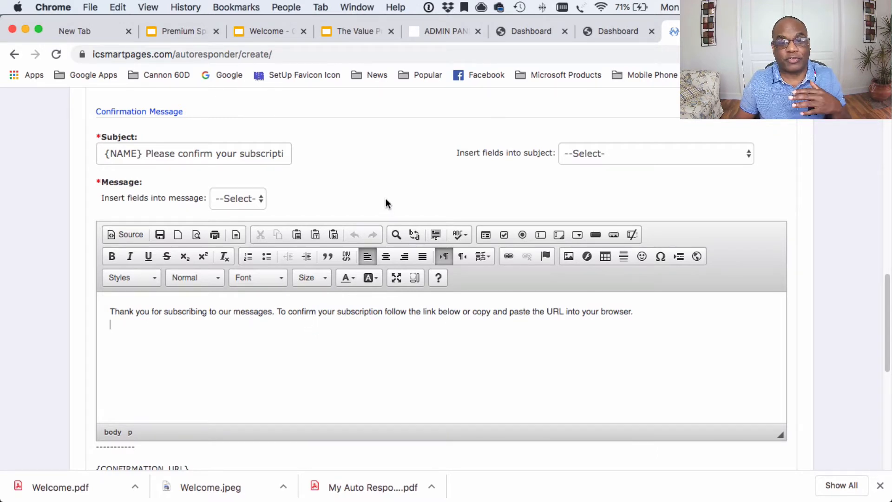
scroll(385, 197, "up", 3)
scroll(386, 198, "down", 9)
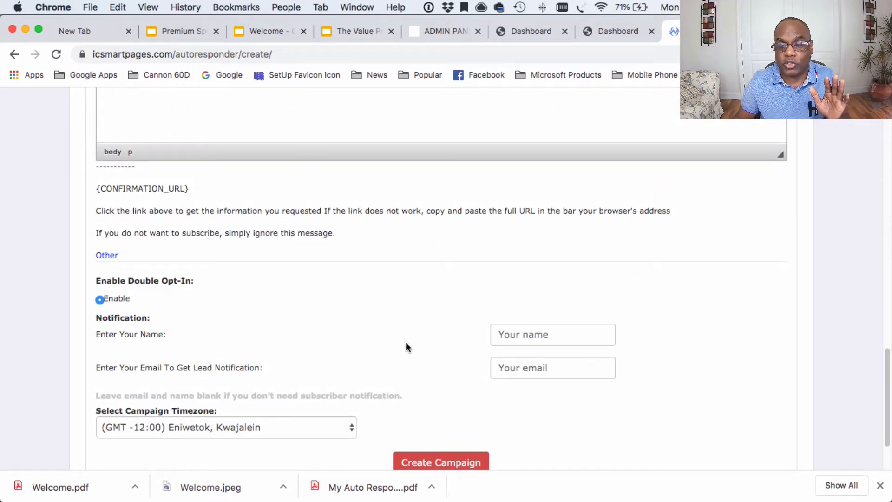
Step: Enter the owner's name and e-mail address for new-lead notifications
left_click(509, 334)
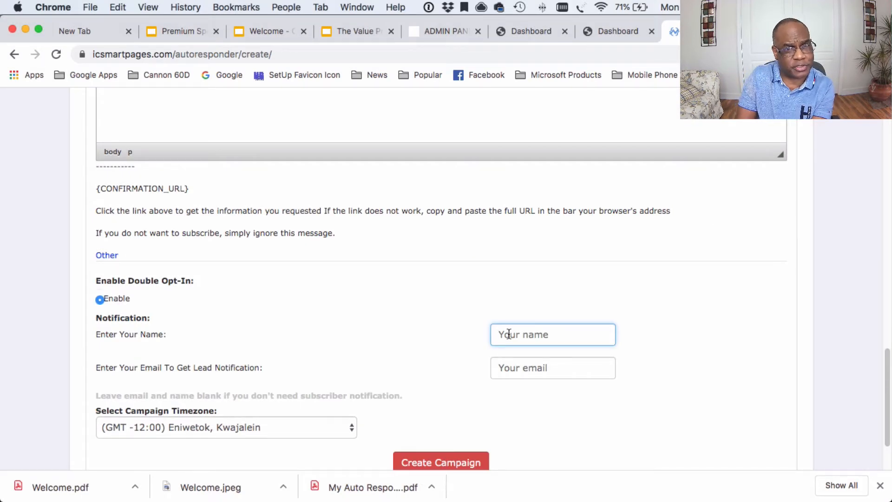
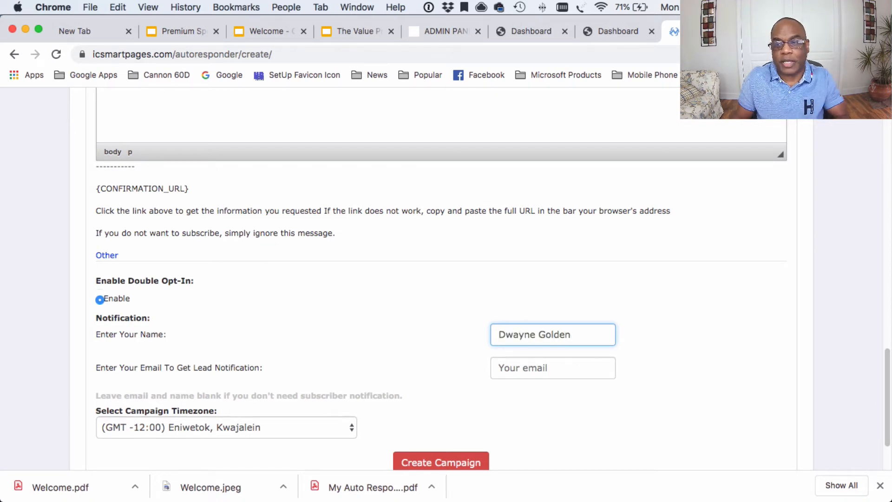
left_click(526, 358)
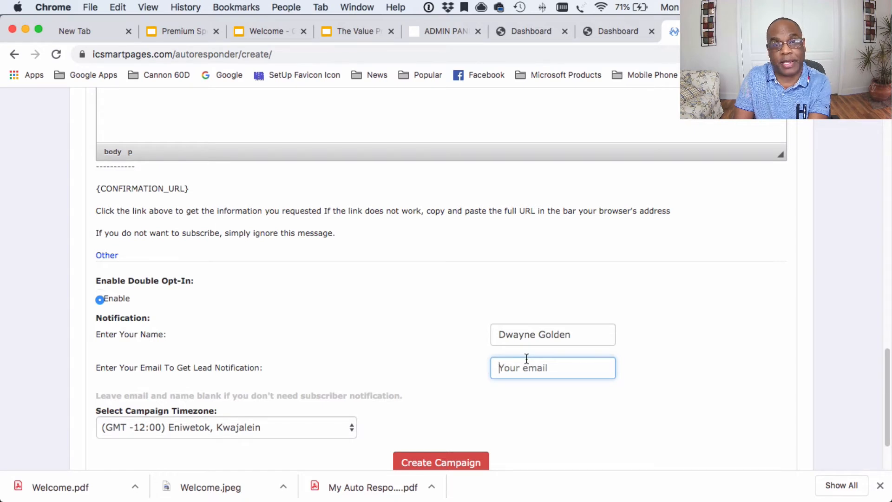
key("BackSpace")
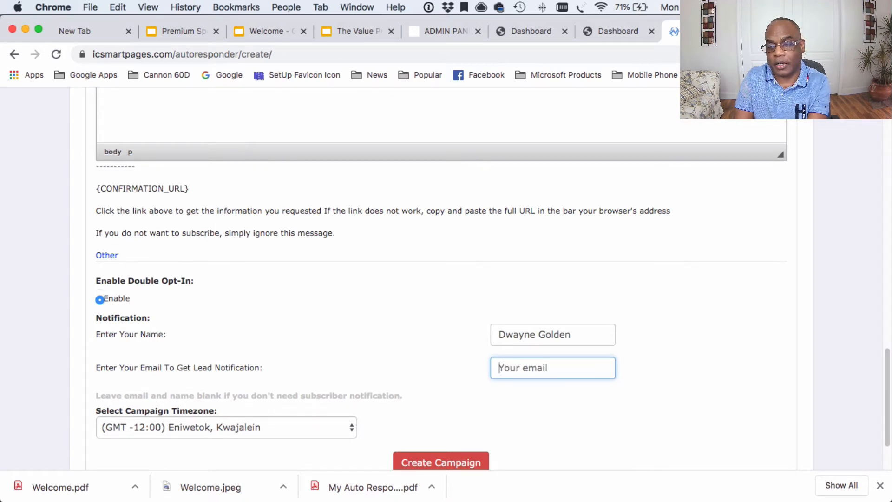
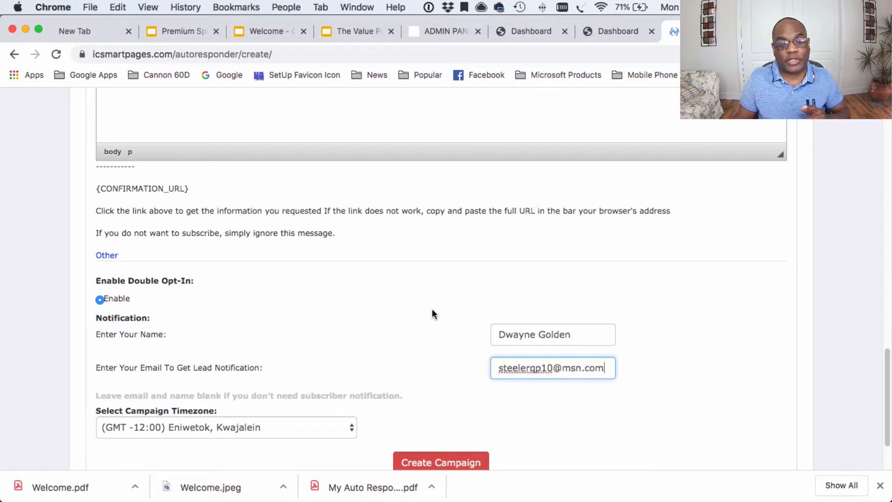
scroll(428, 311, "down", 3)
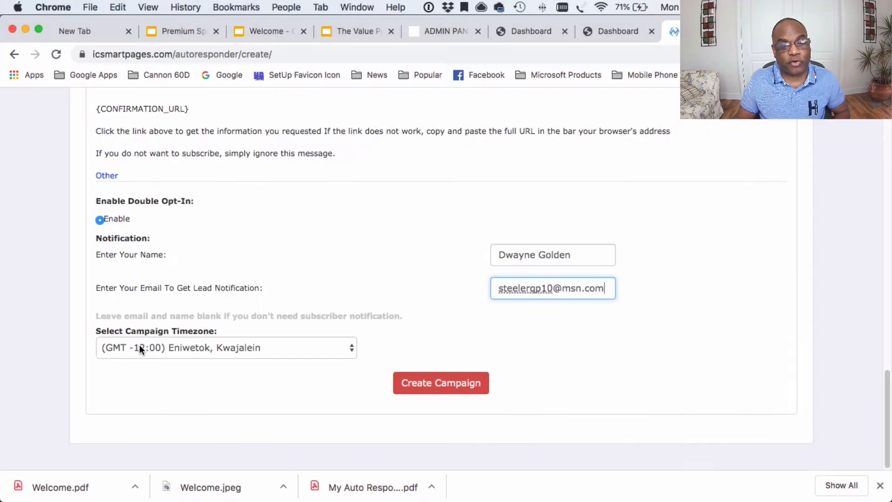
Step: Pick (GMT -5:00) Eastern Time (US & Canada), Bogota, Lima from the campaign timezone list
left_click(215, 348)
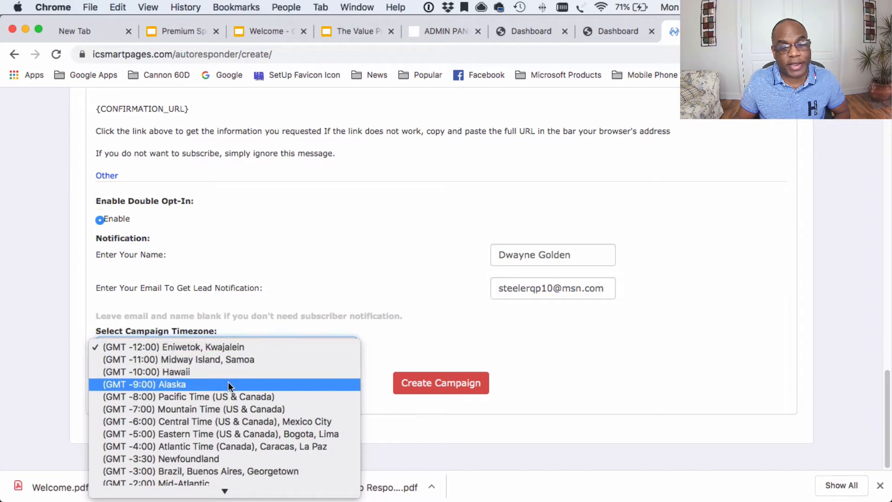
scroll(228, 382, "down", 3)
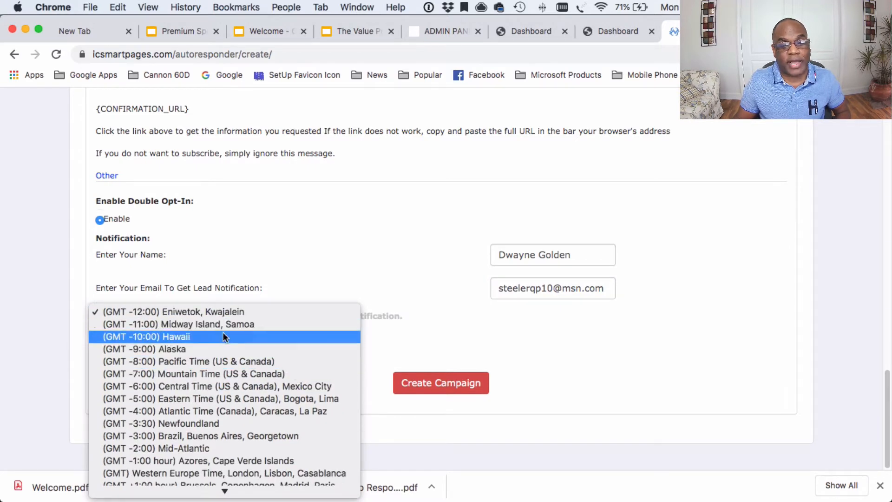
scroll(243, 413, "down", 3)
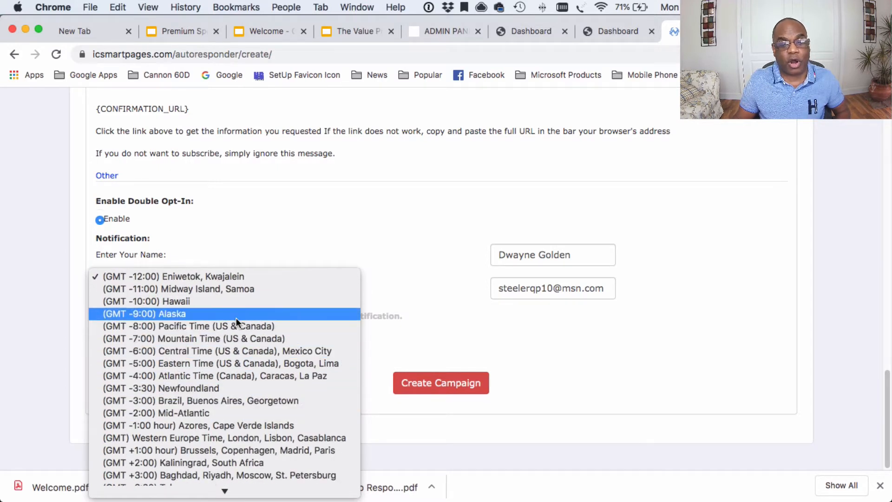
left_click(206, 363)
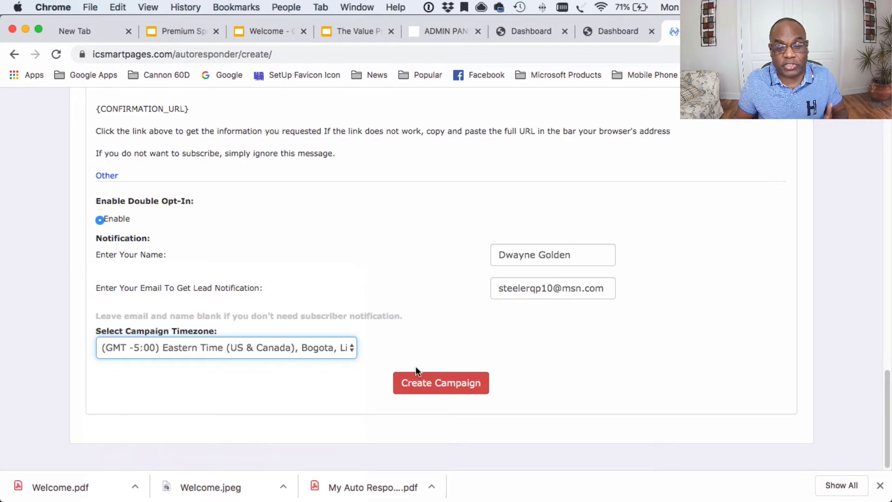
Step: Create the campaign and confirm NewUserCampagin is listed as Inactive with 0 subscribers
left_click(428, 385)
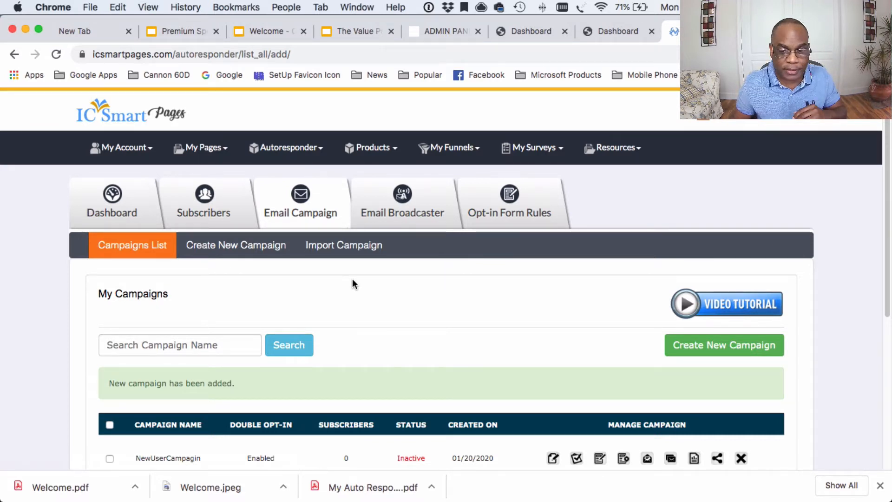
scroll(360, 300, "down", 2)
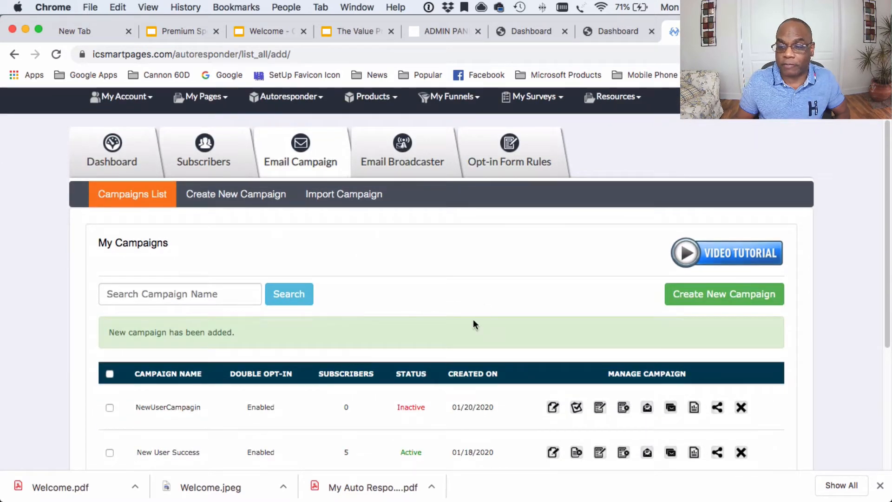
scroll(455, 375, "down", 1)
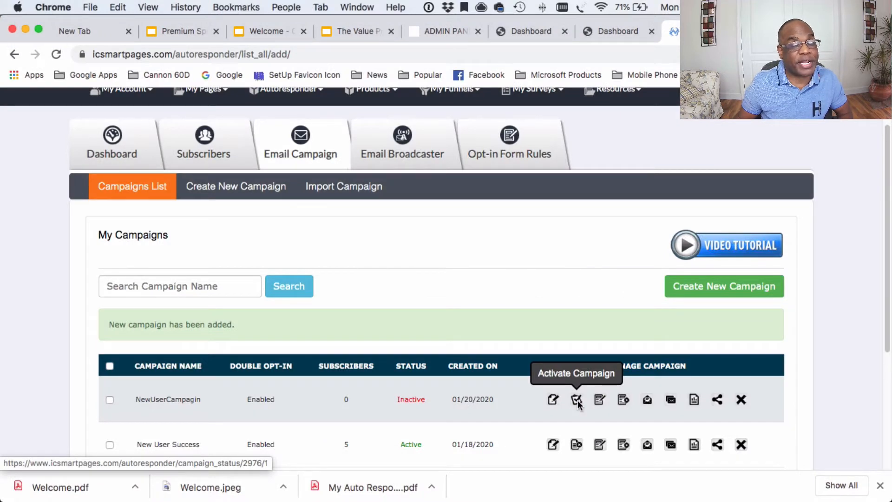
Step: Activate NewUserCampagin so it shows Active status with Double Opt-In enabled
left_click(577, 402)
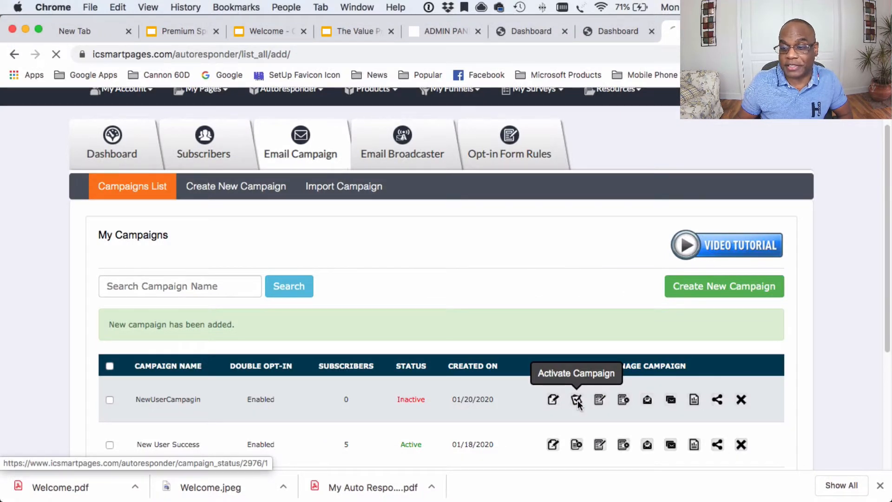
scroll(494, 413, "down", 3)
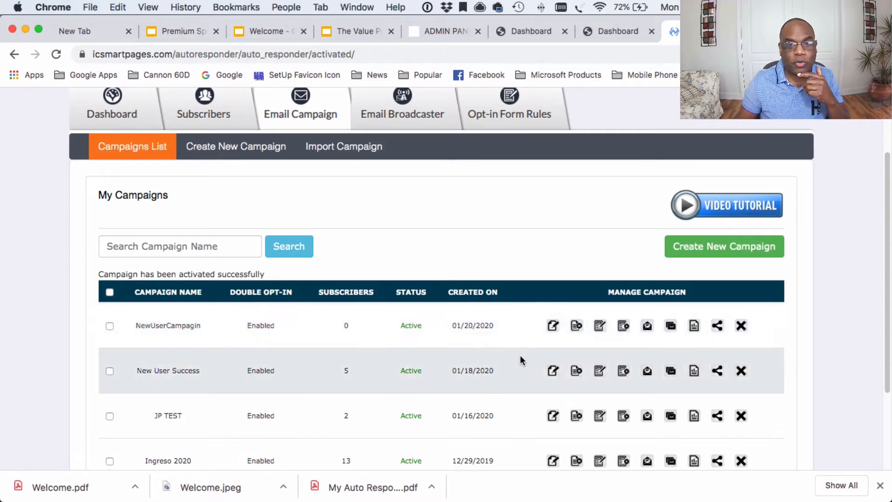
scroll(400, 274, "up", 3)
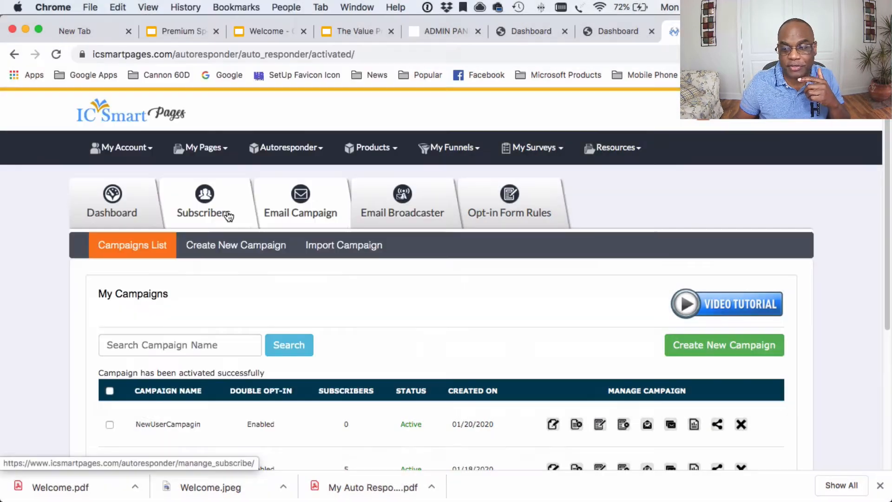
Step: Go to Subscribers and scroll down to the List Subscribers table
left_click(227, 215)
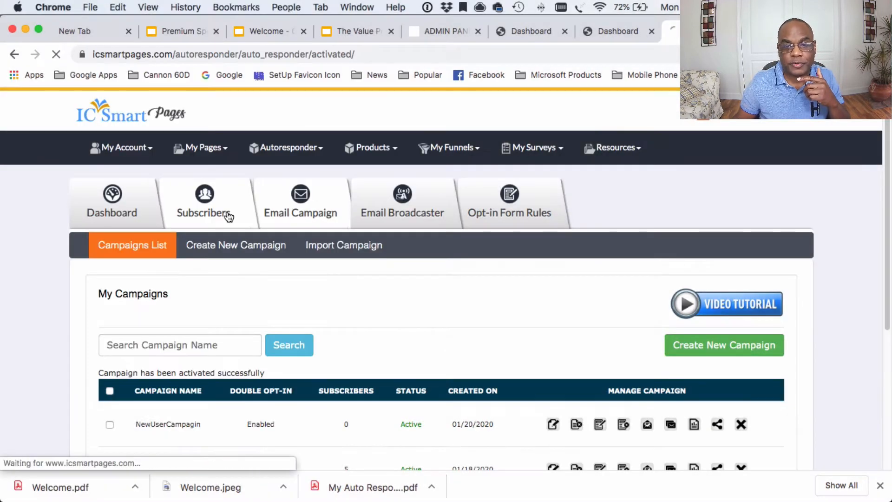
scroll(379, 280, "down", 4)
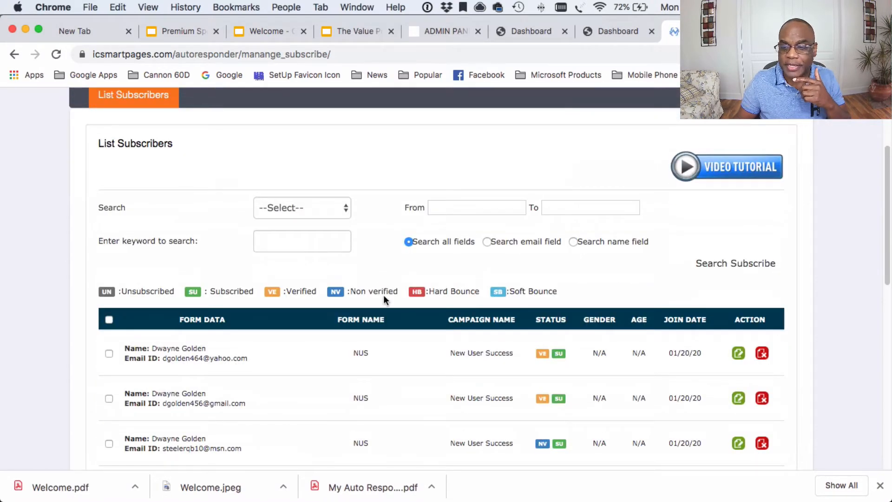
scroll(383, 294, "down", 1)
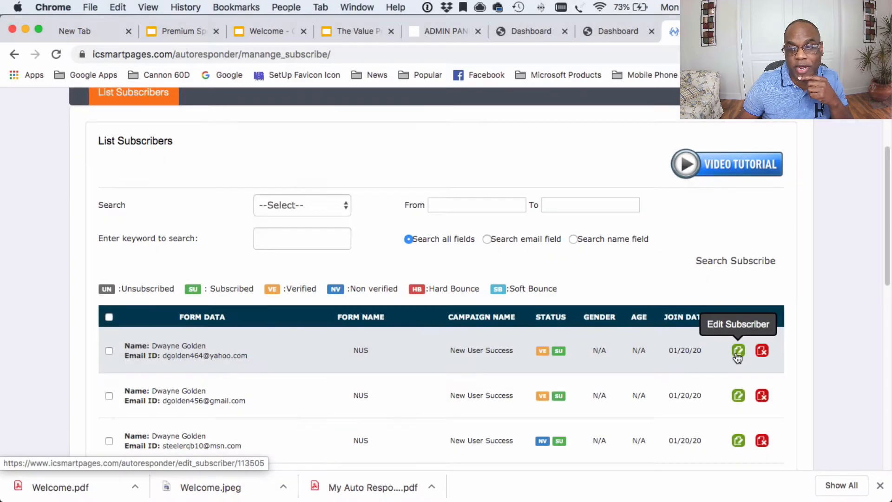
Step: Open the first subscriber's edit form, look over its fields, then return to the Subscribers list
left_click(738, 353)
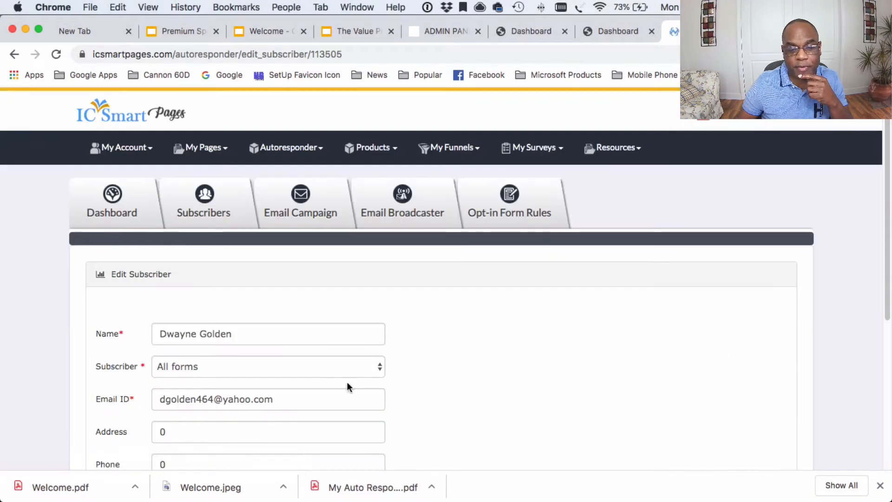
scroll(335, 380, "down", 1)
left_click(209, 407)
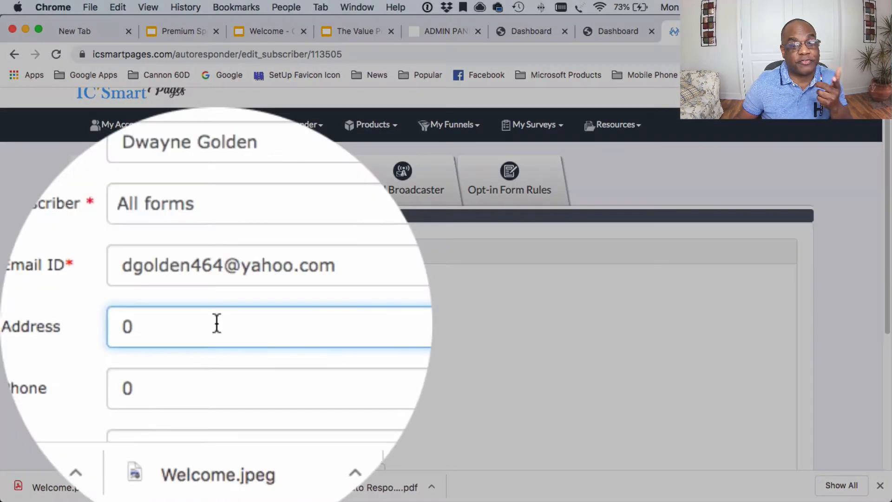
scroll(209, 405, "down", 2)
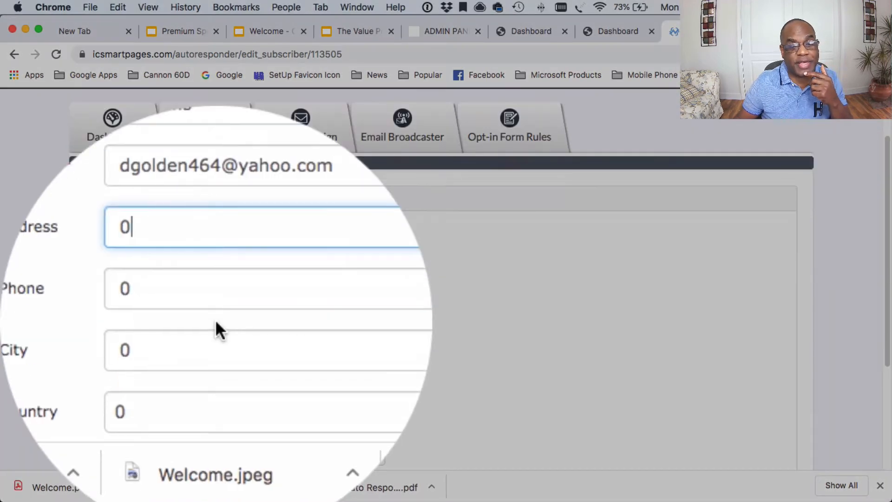
left_click(217, 290)
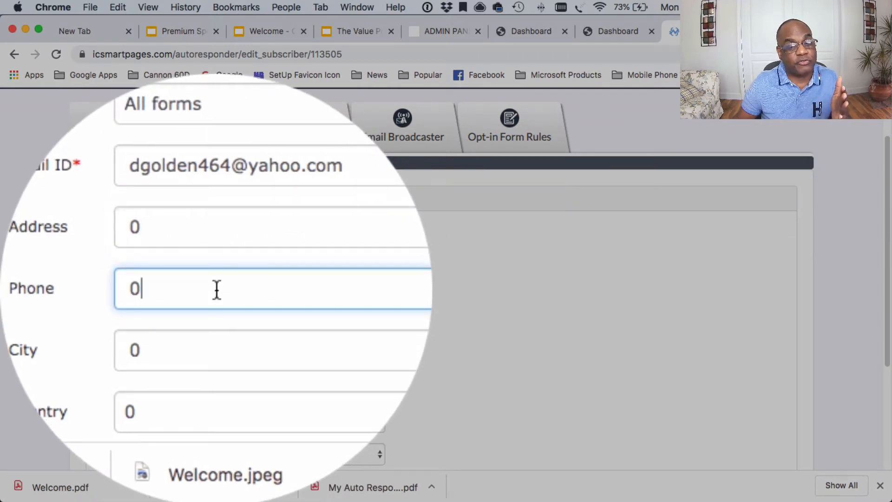
scroll(217, 290, "down", 2)
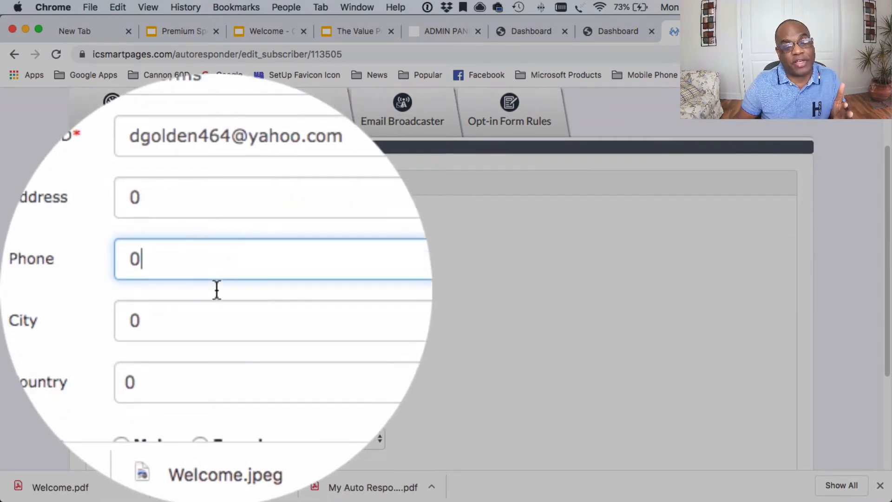
scroll(215, 289, "down", 5)
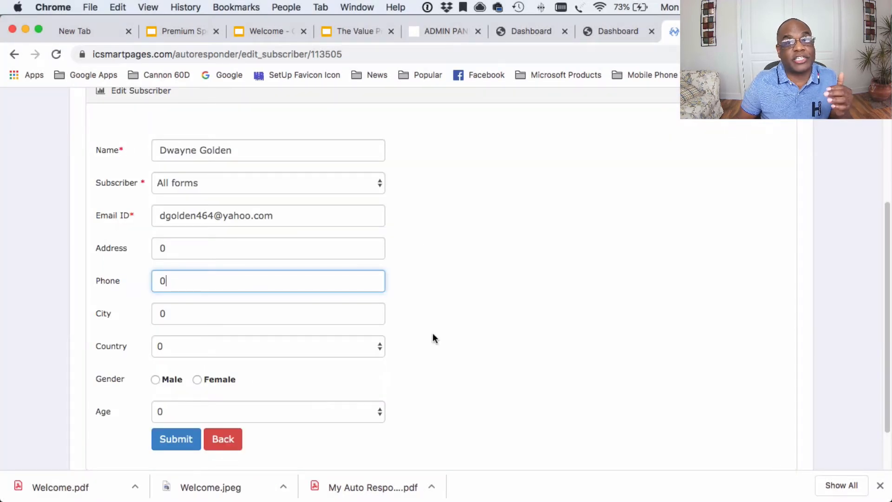
scroll(435, 330, "up", 10)
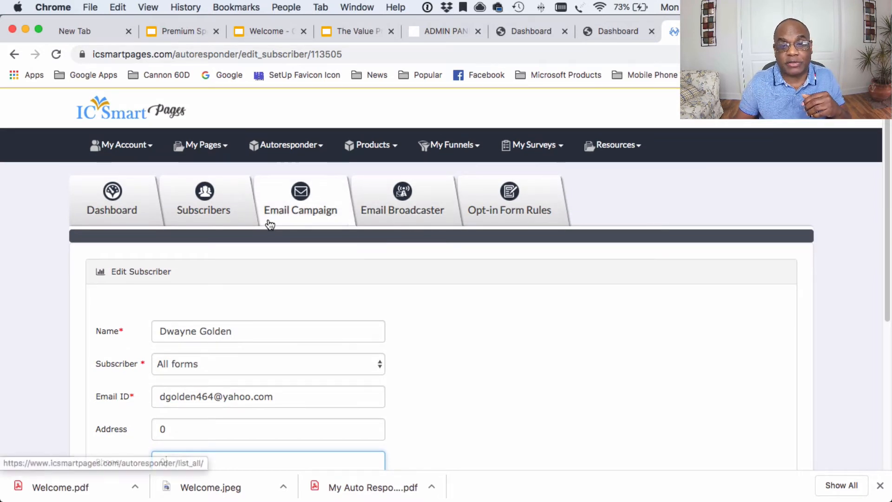
left_click(235, 213)
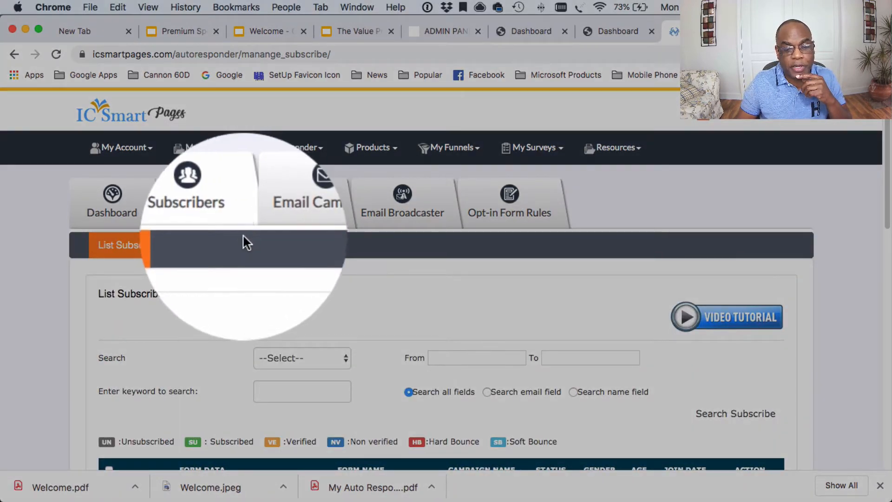
left_click(330, 358)
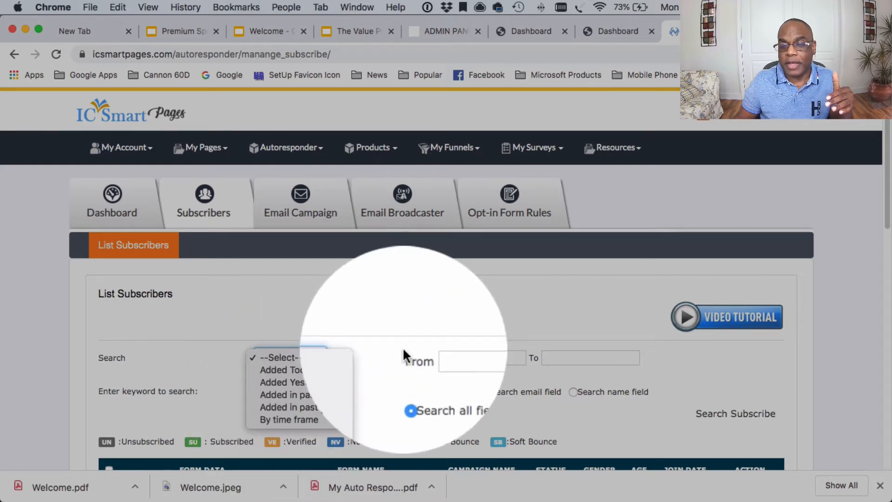
left_click(403, 349)
scroll(396, 339, "down", 3)
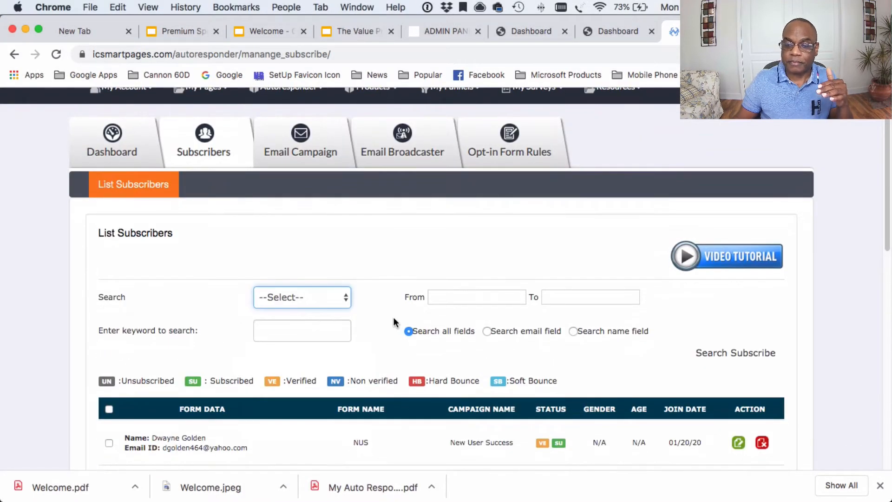
scroll(394, 321, "down", 3)
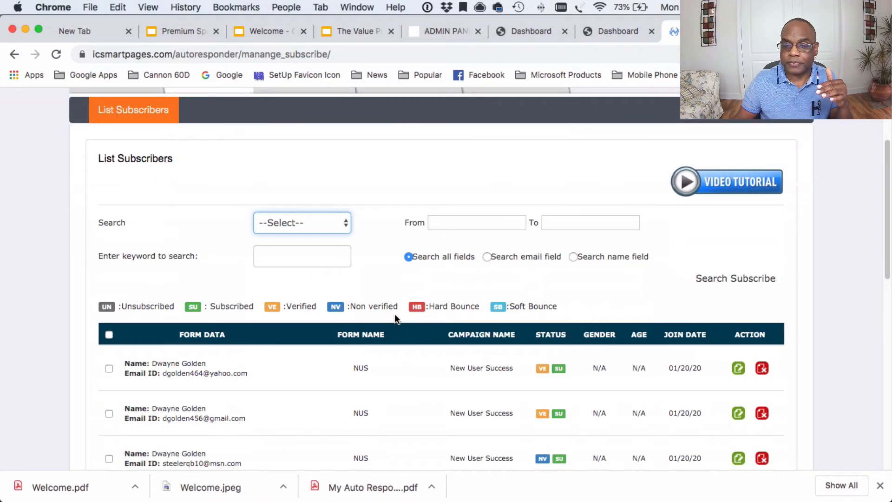
scroll(394, 314, "down", 1)
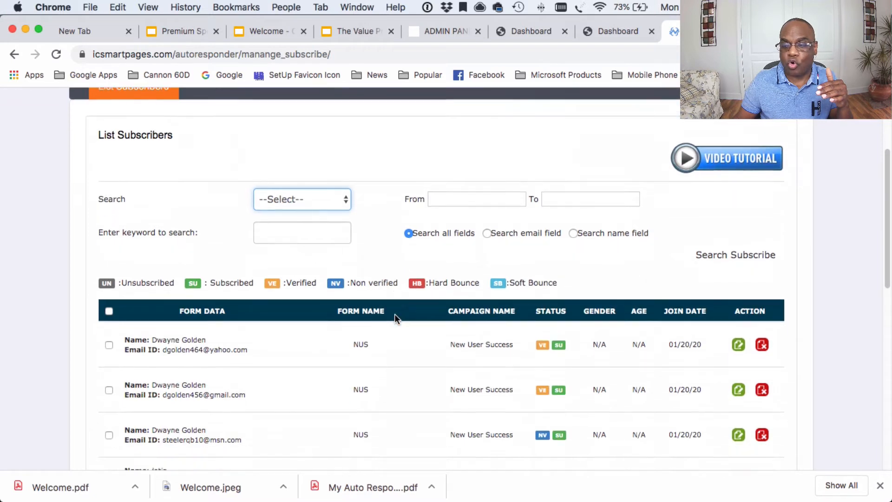
scroll(442, 356, "up", 1)
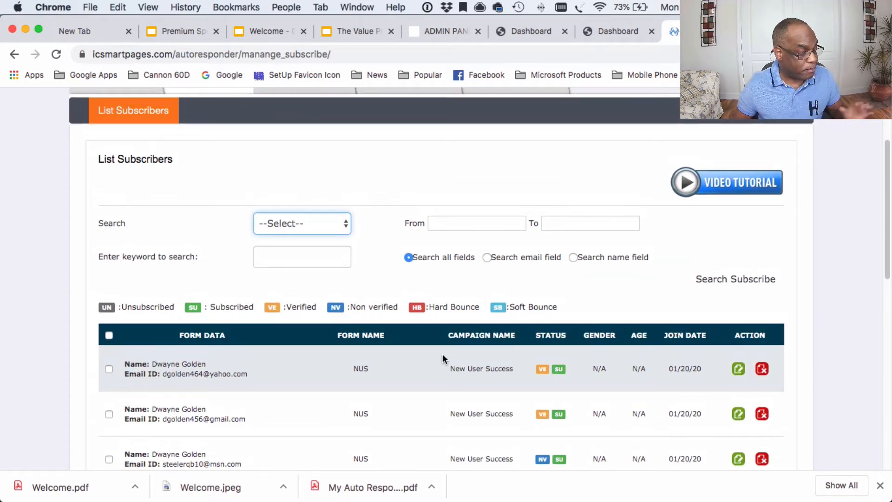
scroll(443, 357, "down", 5)
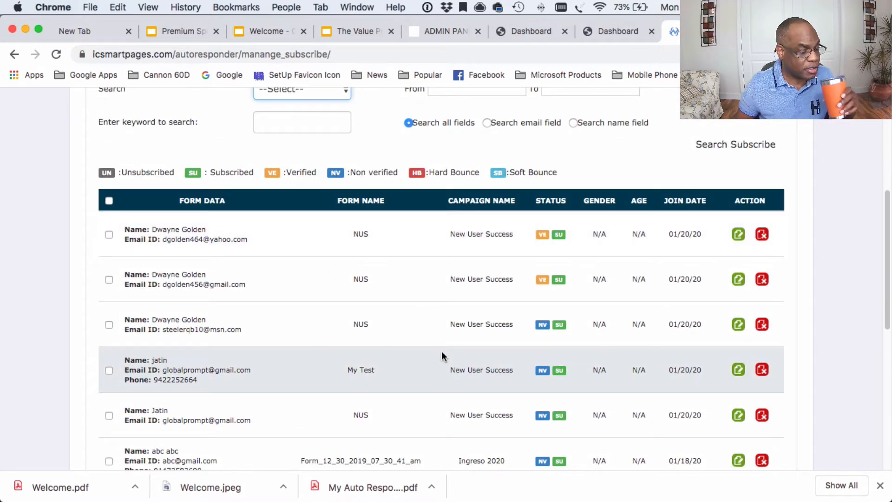
scroll(423, 294, "up", 5)
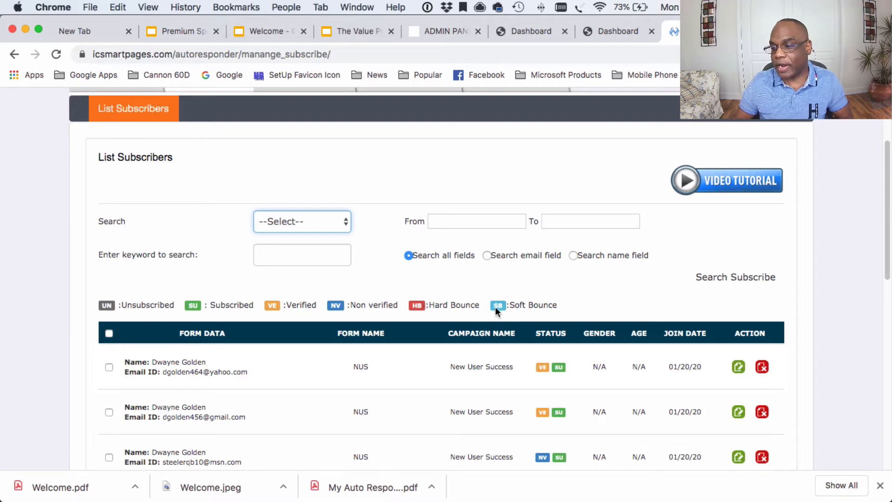
scroll(565, 272, "up", 5)
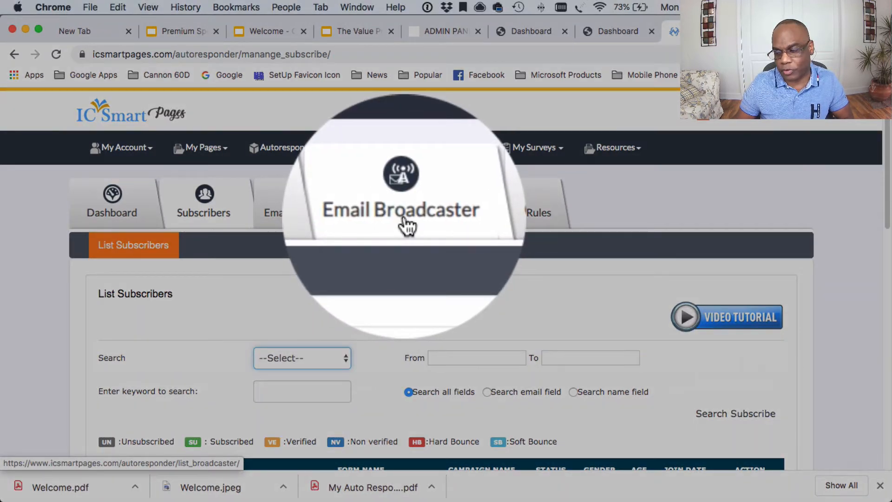
Step: Go to Email Broadcaster and view the two sent broadcasts with 4 and 3 recipients
left_click(302, 219)
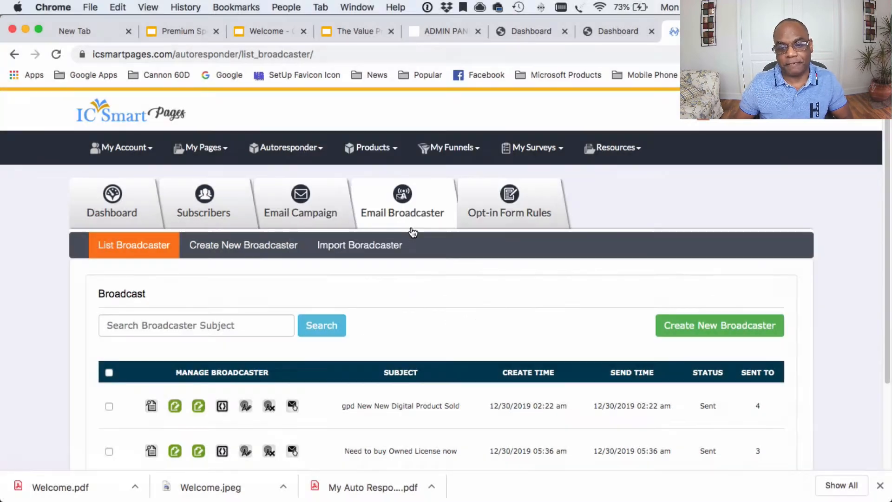
scroll(413, 232, "down", 1)
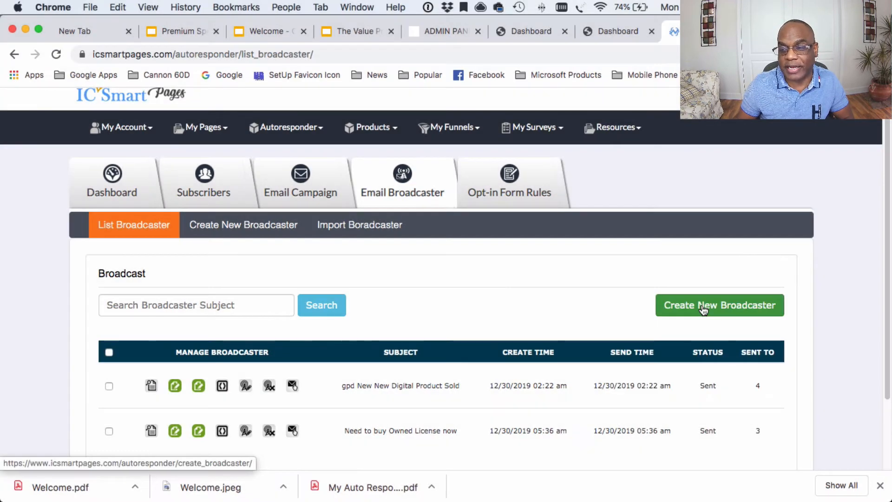
Step: Start a new broadcast and keep its email format as Html
left_click(704, 309)
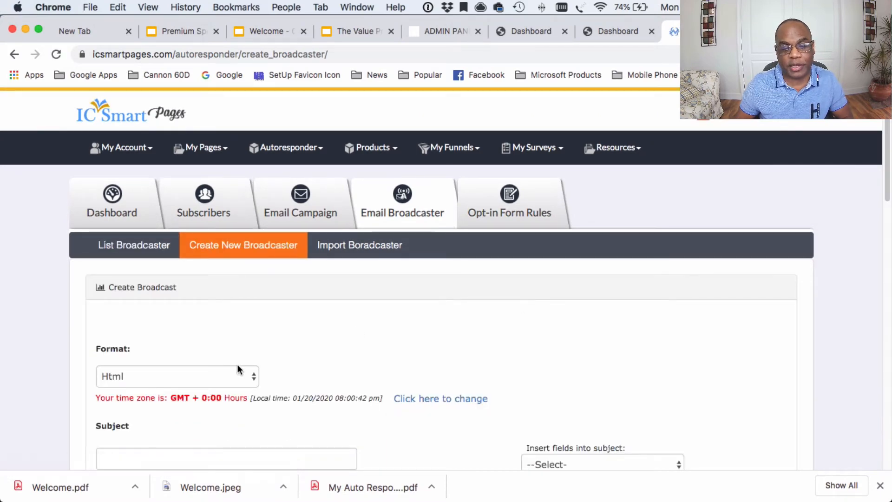
scroll(270, 331, "down", 3)
left_click(255, 288)
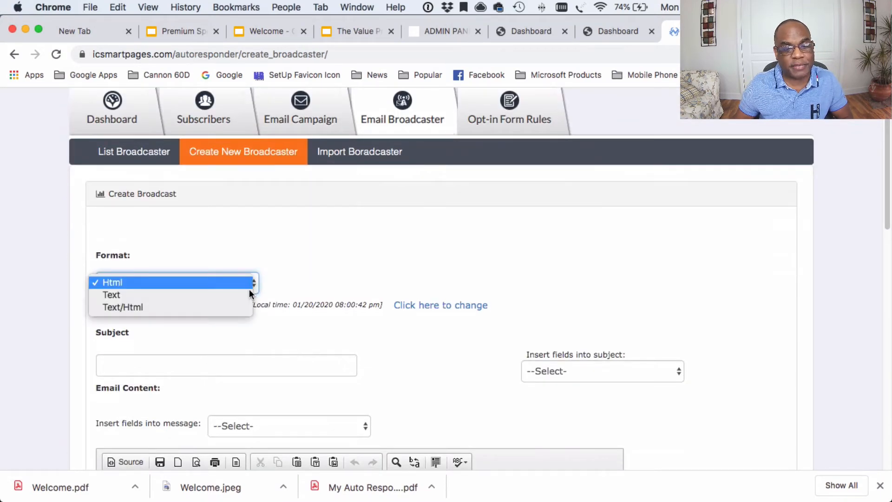
left_click(294, 277)
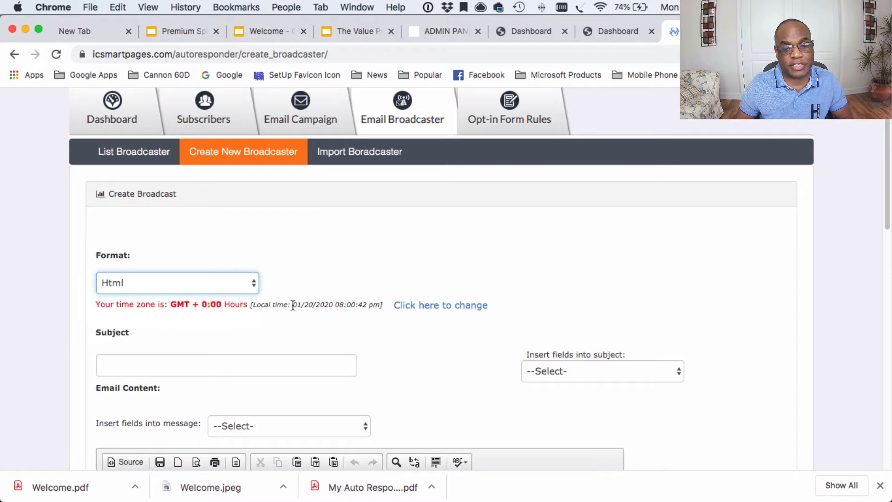
scroll(293, 304, "down", 1)
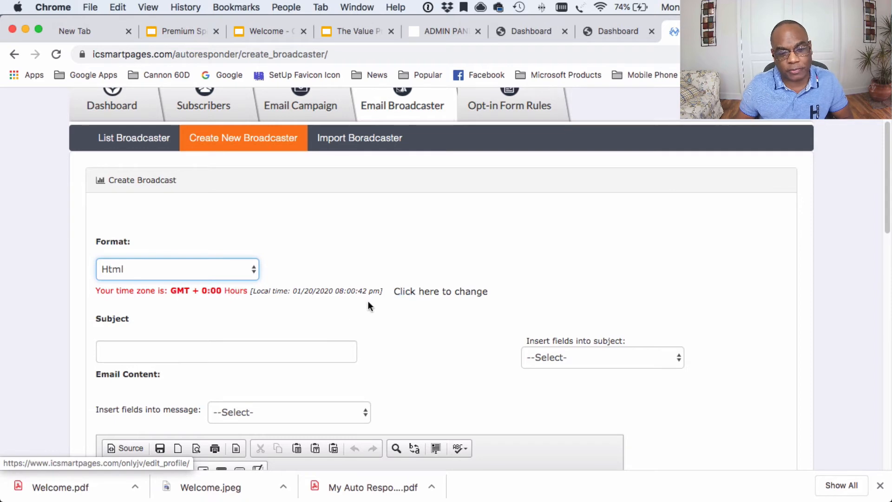
scroll(186, 346, "down", 5)
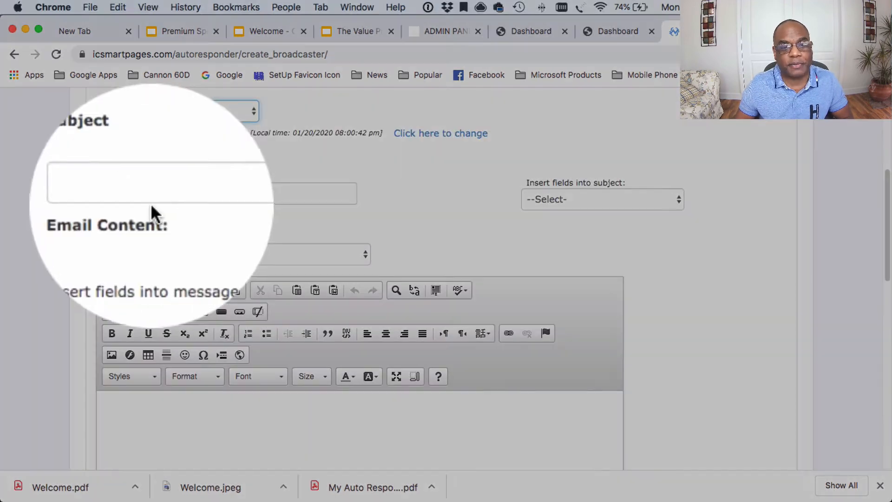
Step: Insert the {NAME} placeholder into the subject, then erase it
left_click(167, 197)
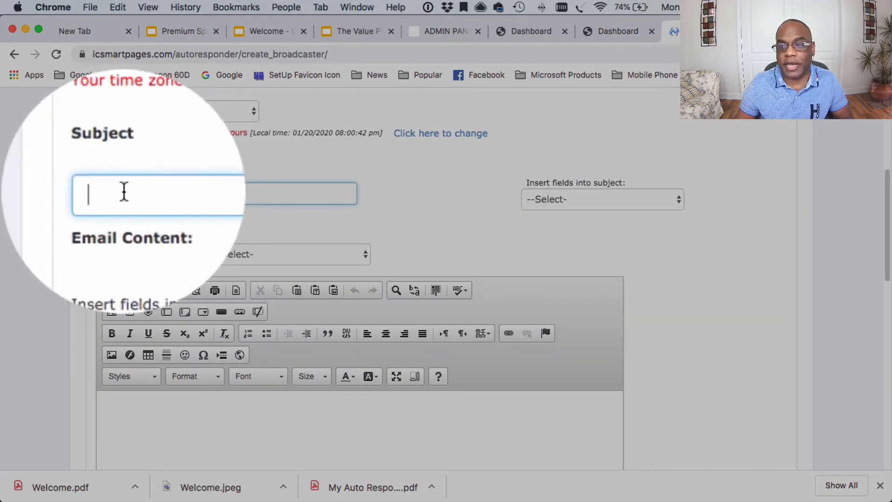
left_click(547, 199)
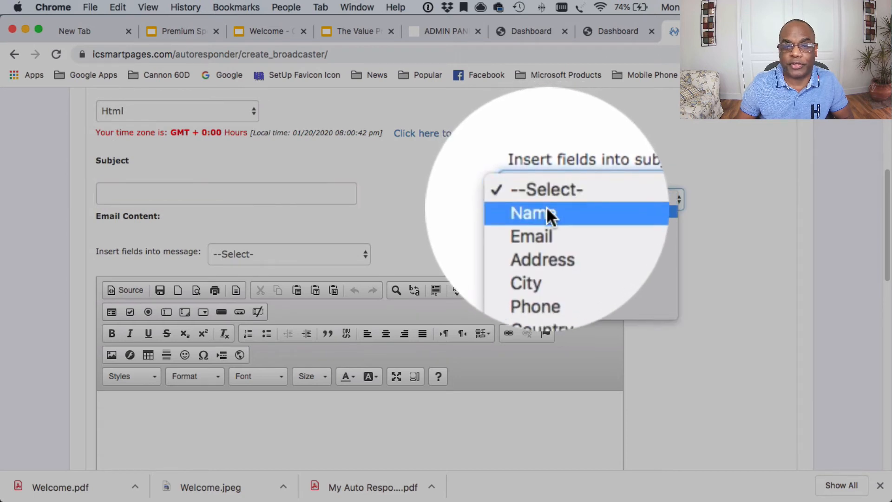
left_click(547, 206)
left_click(185, 191)
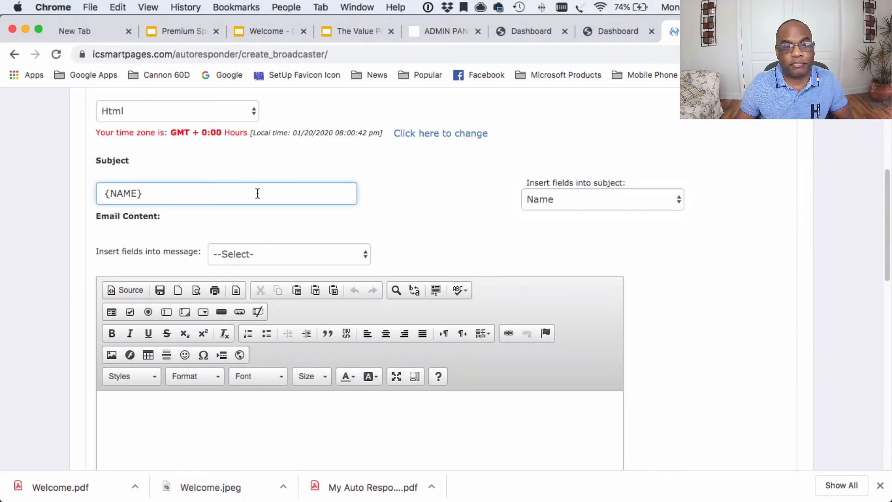
key("BackSpace")
key("BackSpace")
key("BackSpace")
key("BackSpace")
key("BackSpace")
key("BackSpace")
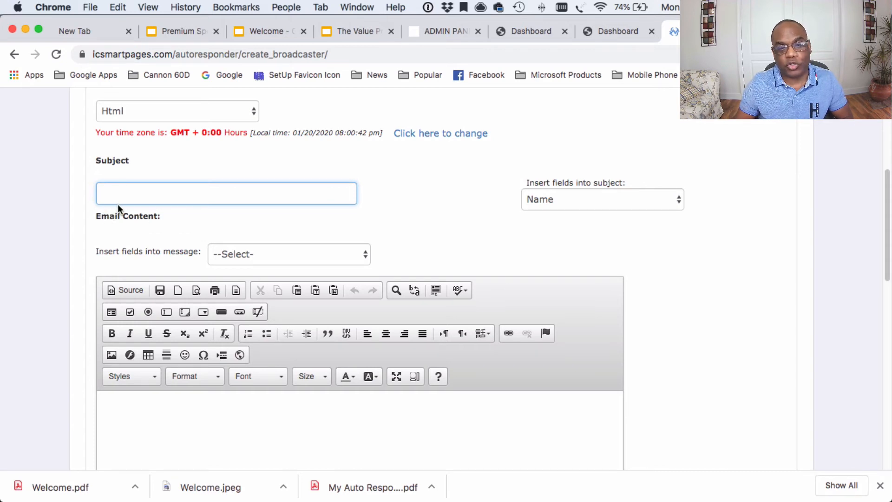
Step: Insert {EMAIL} and {NAME} into the subject, then clear the subject completely
left_click(553, 198)
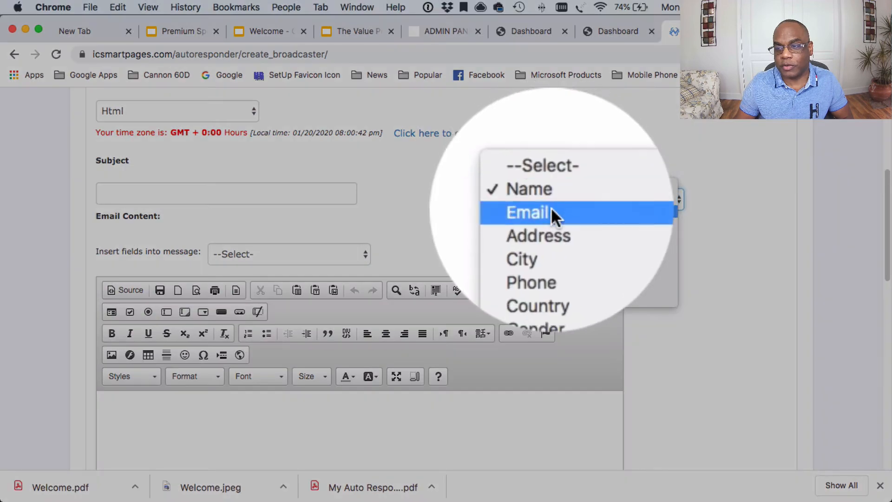
left_click(549, 210)
left_click(550, 198)
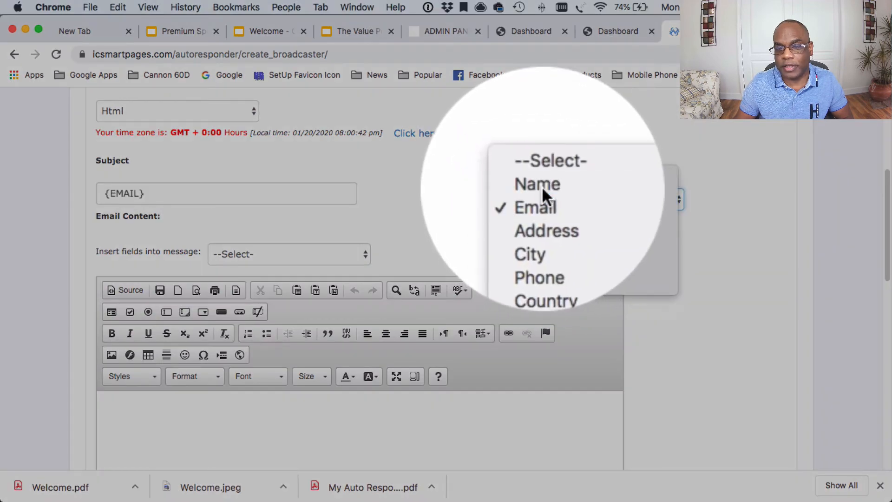
left_click(542, 185)
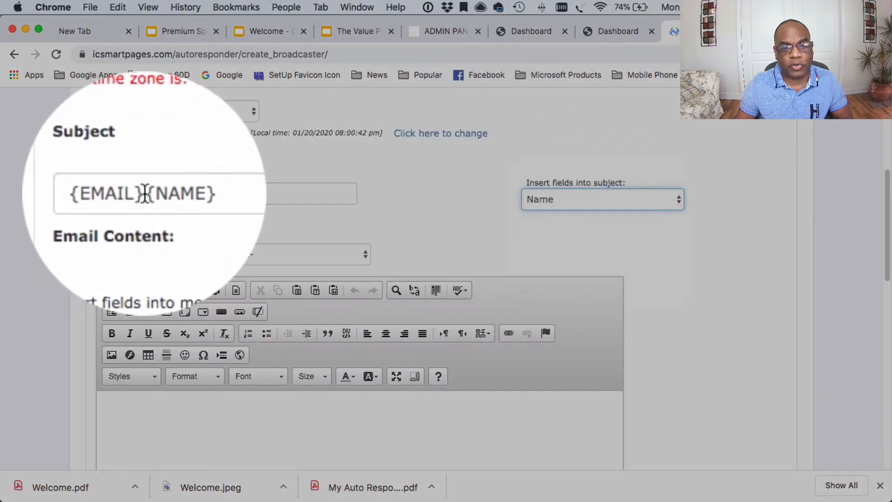
left_click(143, 193)
key("BackSpace")
key("BackSpace")
key("BackSpace")
key("BackSpace")
key("BackSpace")
key("BackSpace")
key("BackSpace")
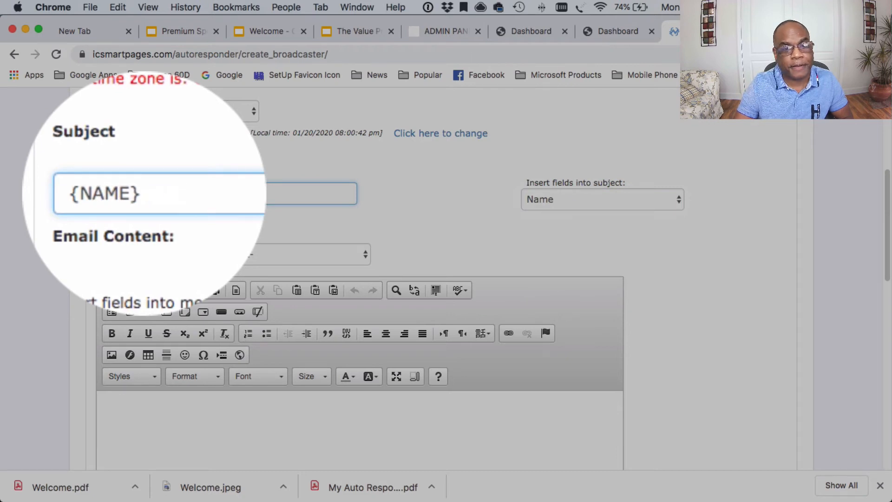
left_click(148, 190)
left_click_drag(144, 192, 99, 194)
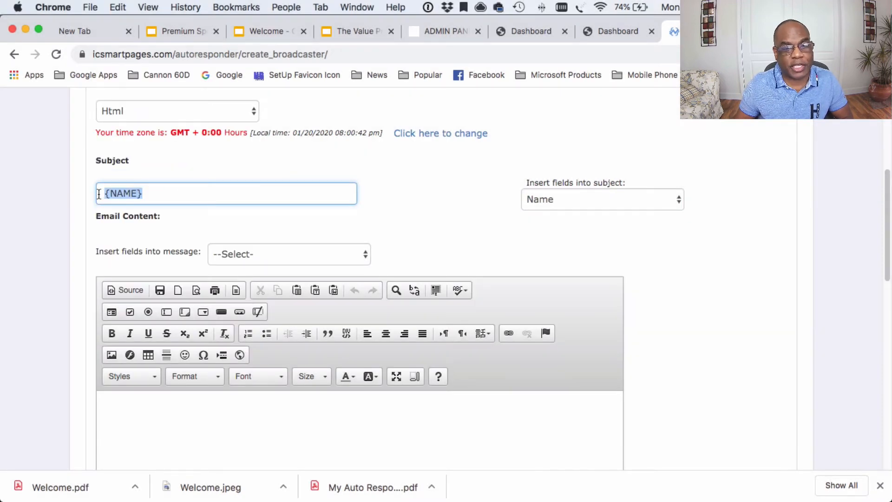
key("BackSpace")
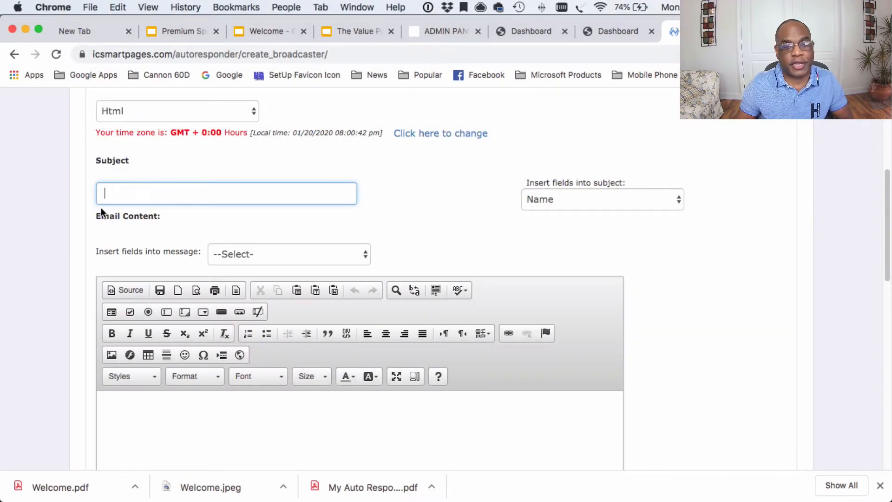
scroll(102, 207, "down", 5)
scroll(101, 208, "up", 3)
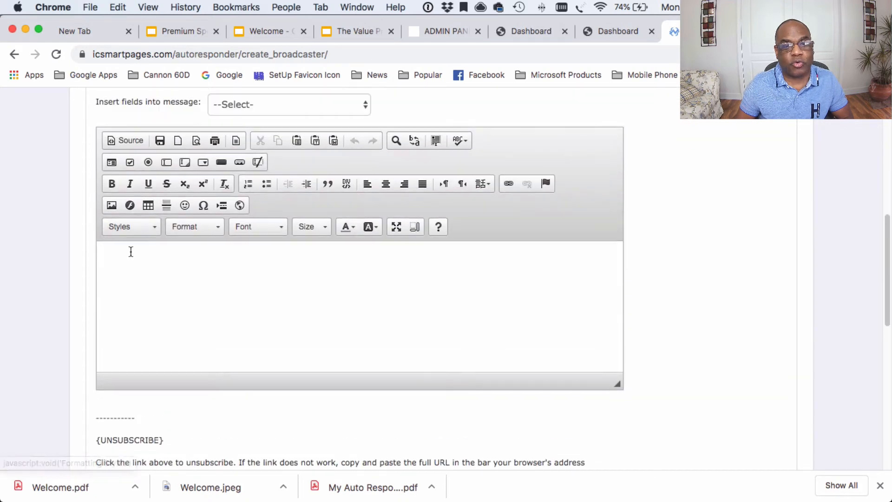
left_click(132, 254)
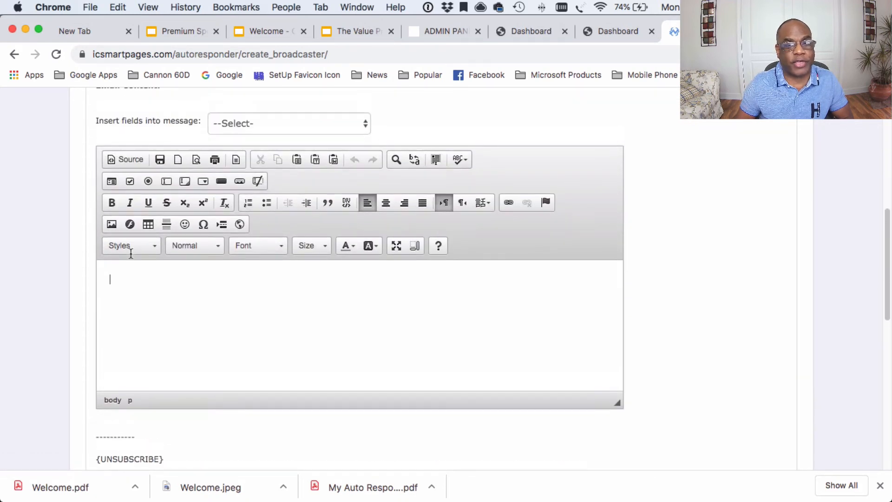
scroll(130, 256, "up", 1)
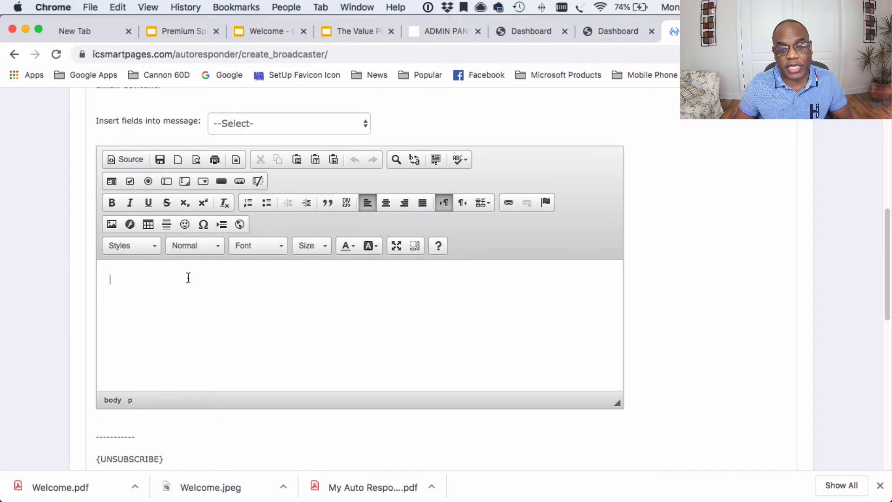
scroll(188, 275, "down", 1)
scroll(188, 277, "down", 5)
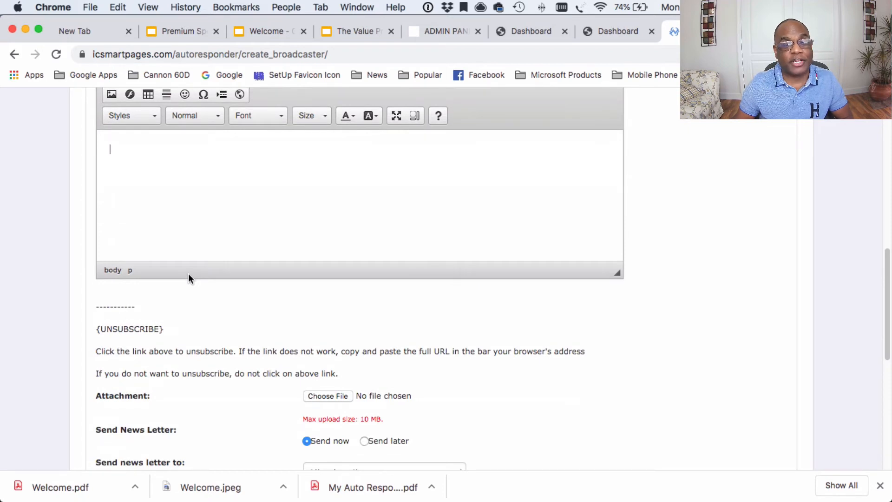
scroll(171, 261, "down", 4)
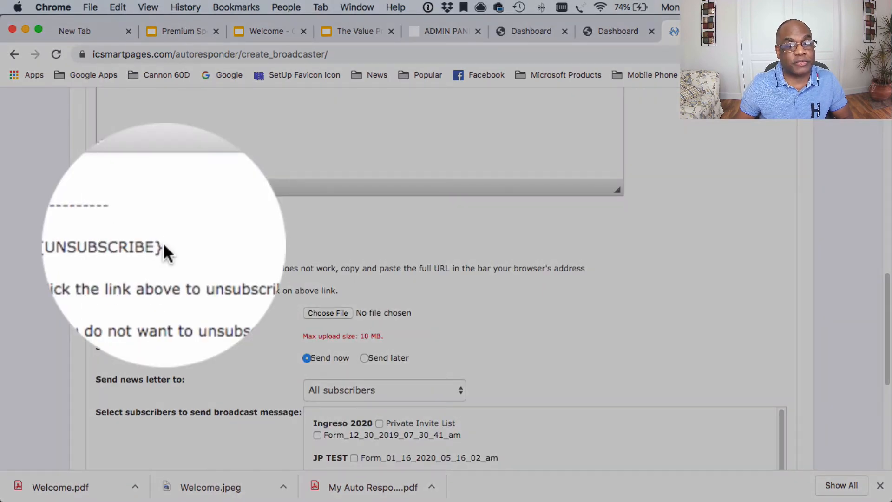
left_click_drag(163, 245, 98, 246)
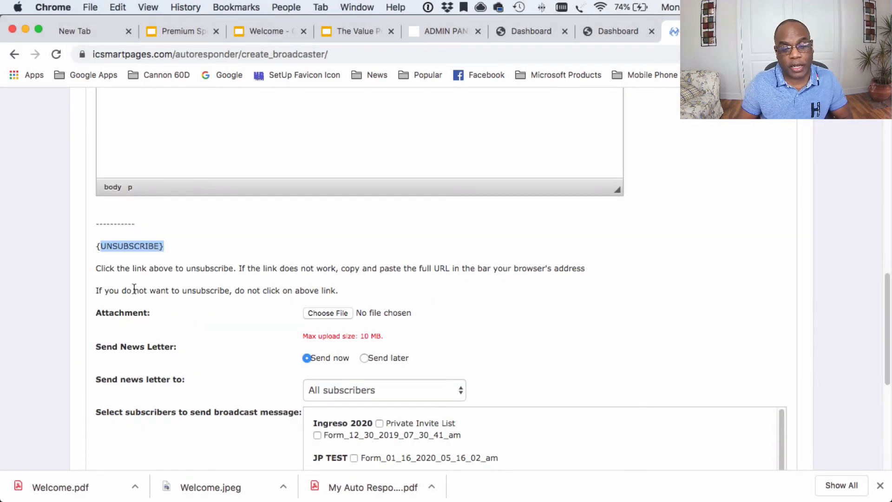
scroll(167, 299, "down", 3)
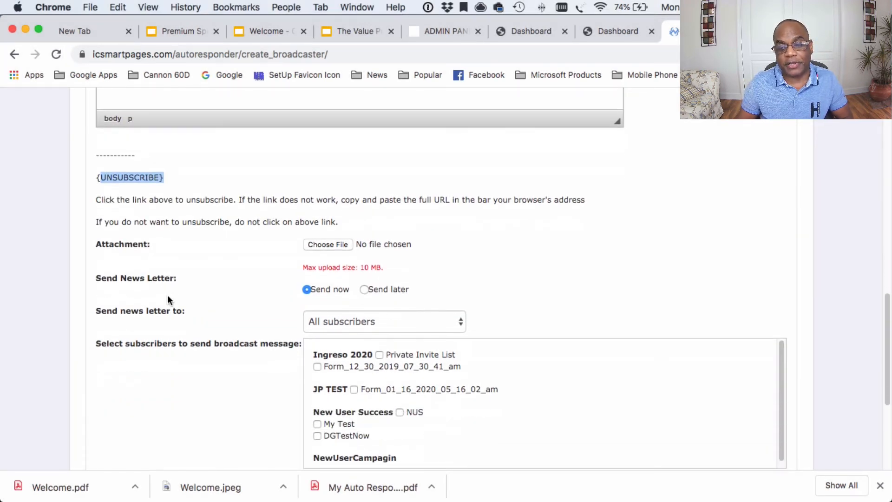
scroll(169, 299, "up", 1)
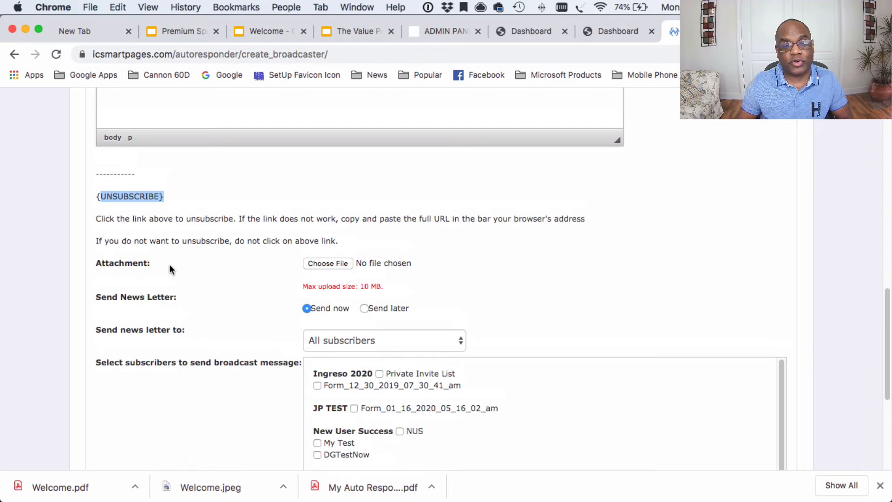
scroll(192, 301, "down", 1)
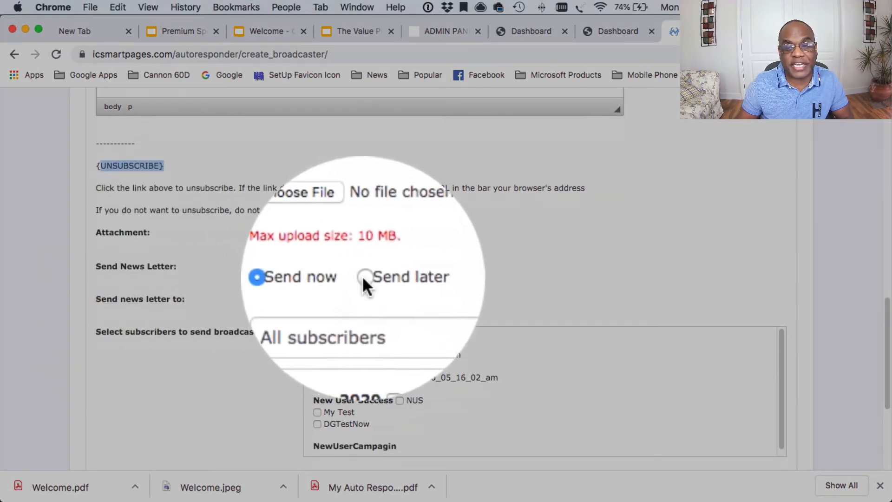
Step: Switch the broadcast to Send later, keeping date 01/20/2020, hour 20, minute 0
left_click(362, 275)
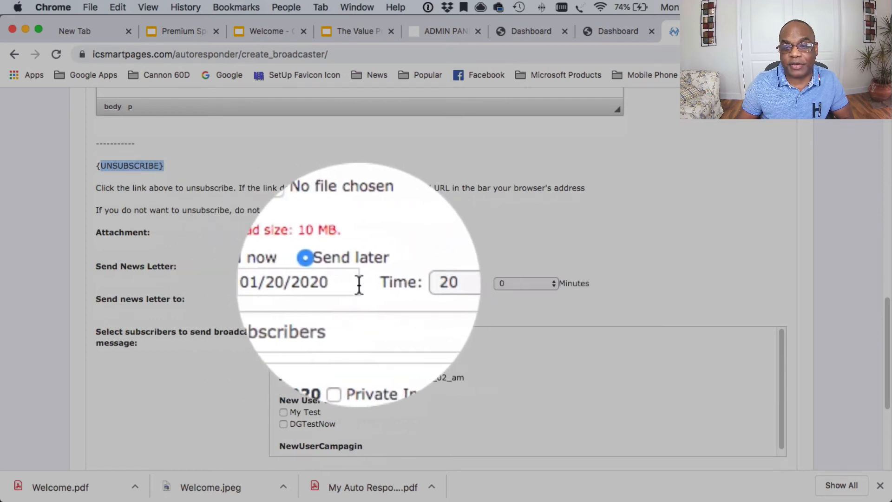
left_click(355, 283)
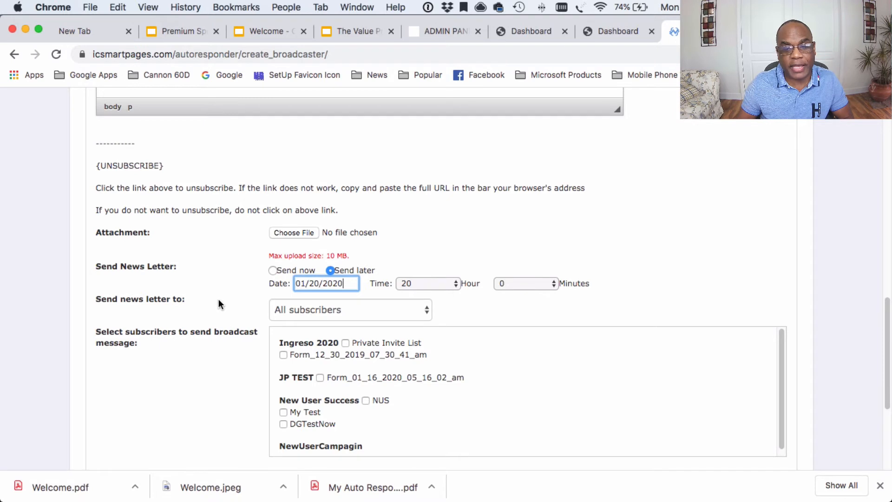
left_click(124, 292)
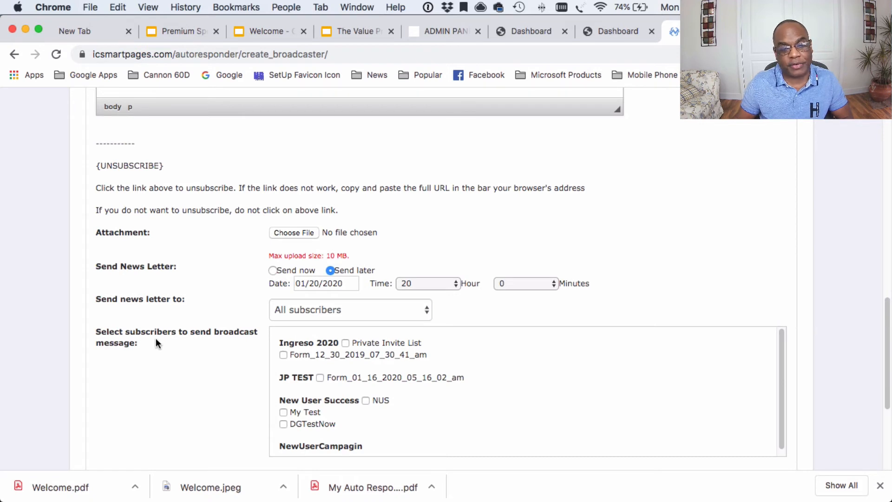
scroll(155, 336, "down", 1)
scroll(155, 340, "down", 1)
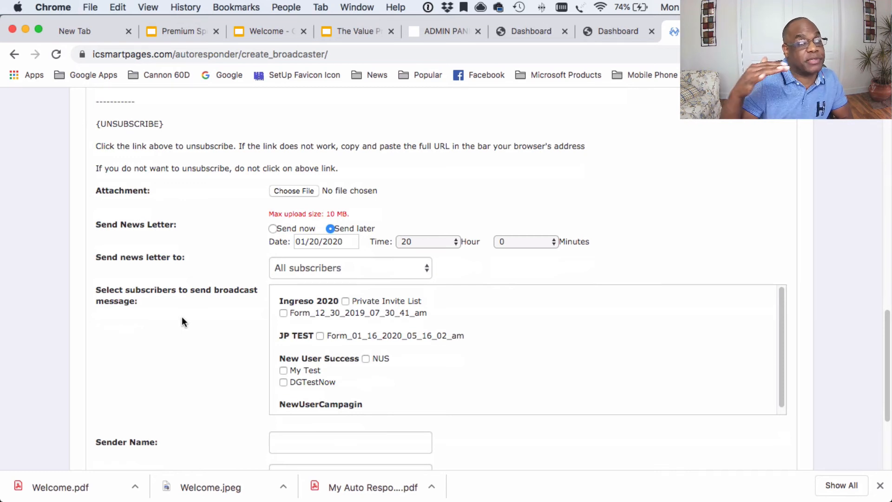
scroll(219, 282, "down", 6)
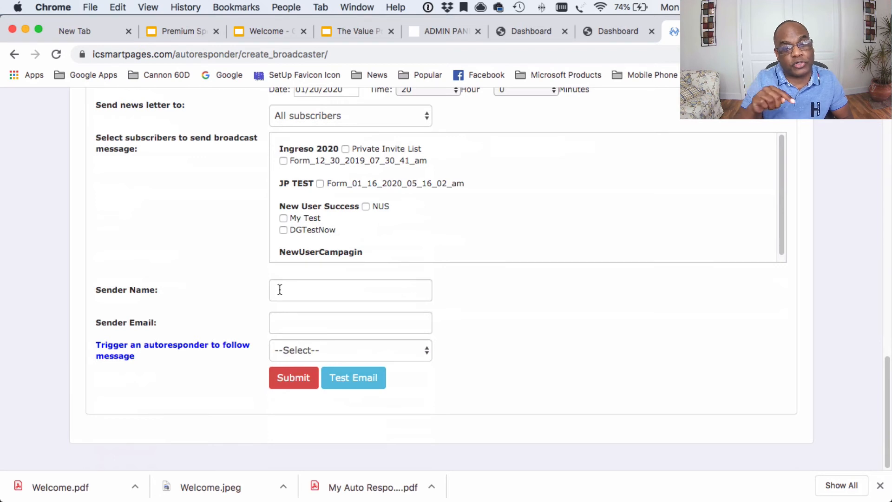
left_click(285, 317)
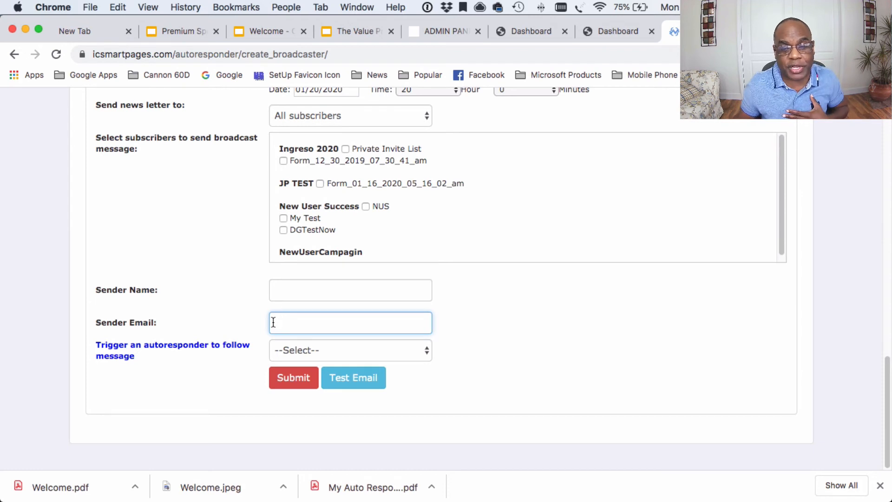
left_click(274, 286)
left_click(278, 312)
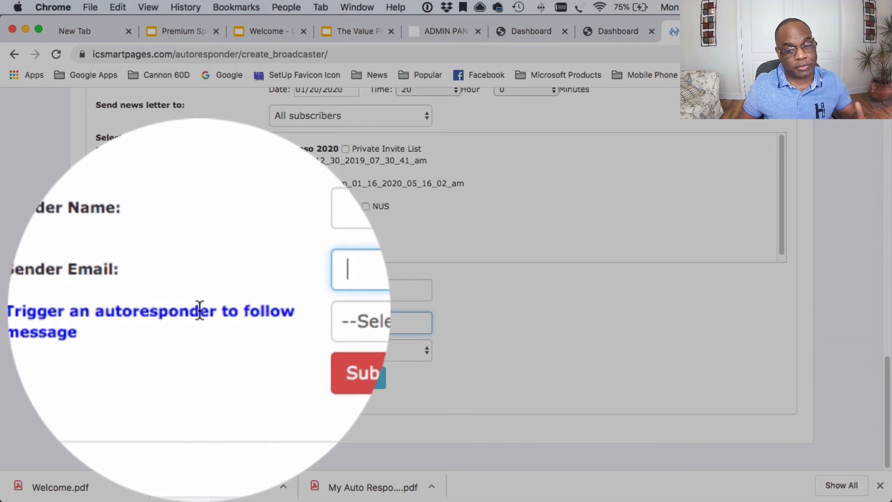
left_click(292, 350)
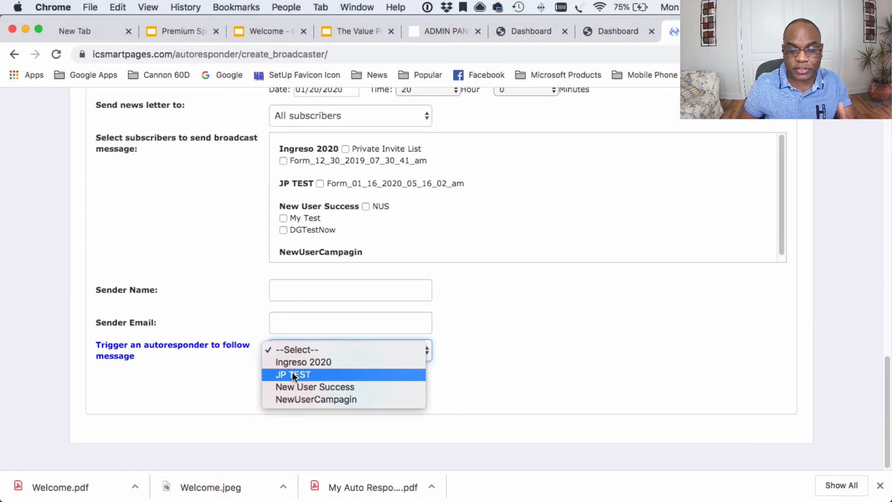
left_click(225, 380)
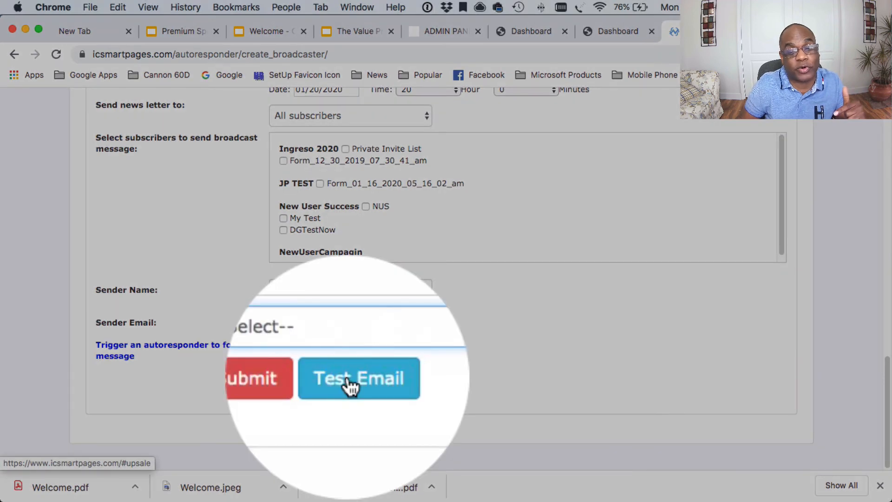
left_click(349, 380)
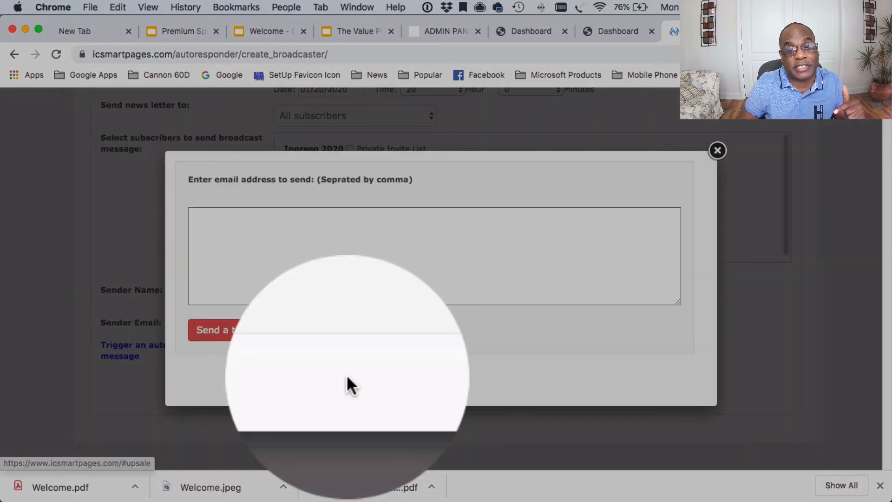
left_click(283, 246)
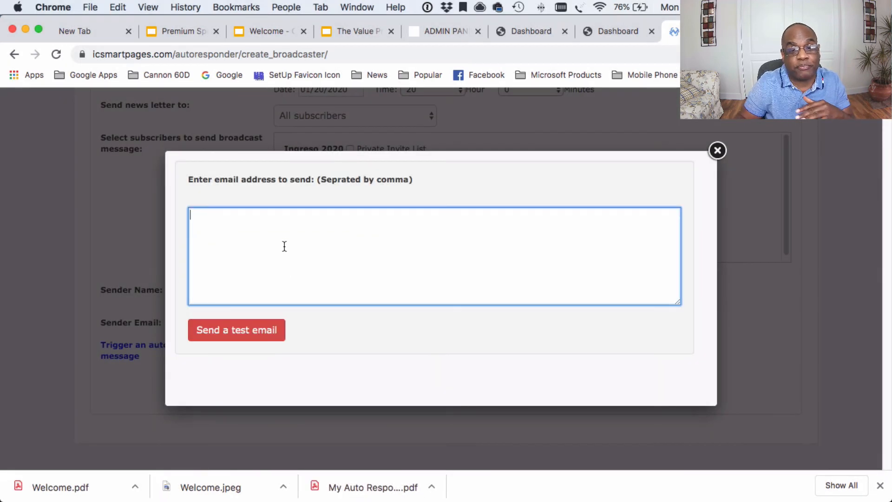
left_click(716, 151)
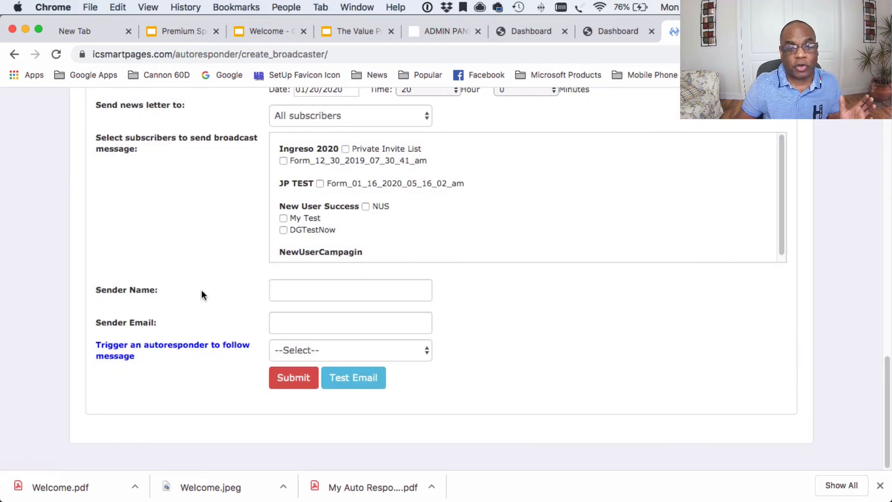
scroll(197, 284, "up", 10)
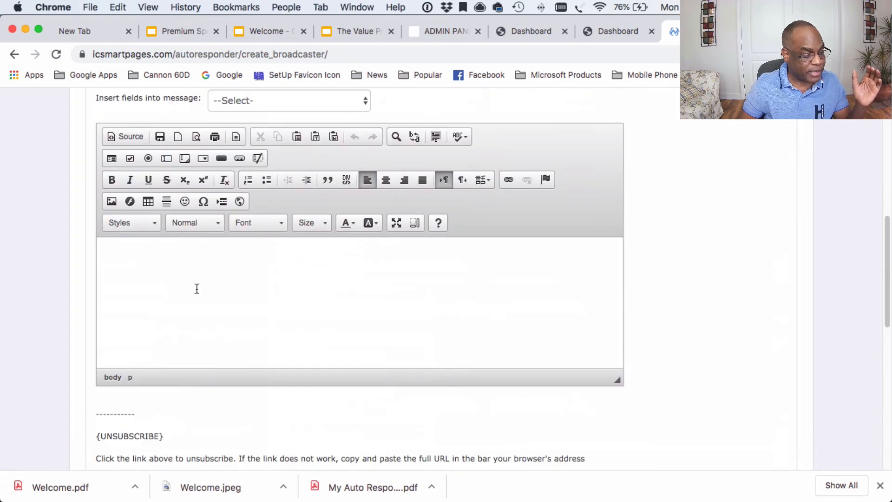
scroll(277, 274, "up", 10)
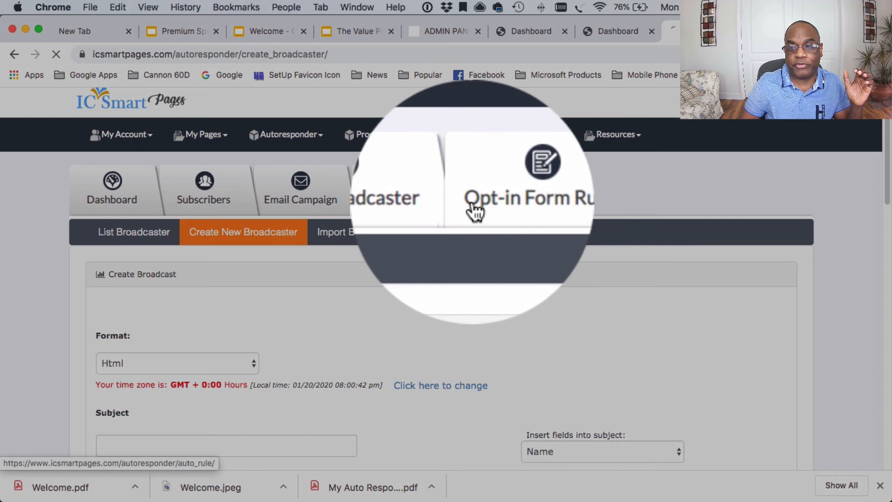
Step: Go to the Opt-in Form Rules tab and add a new rule
left_click(470, 201)
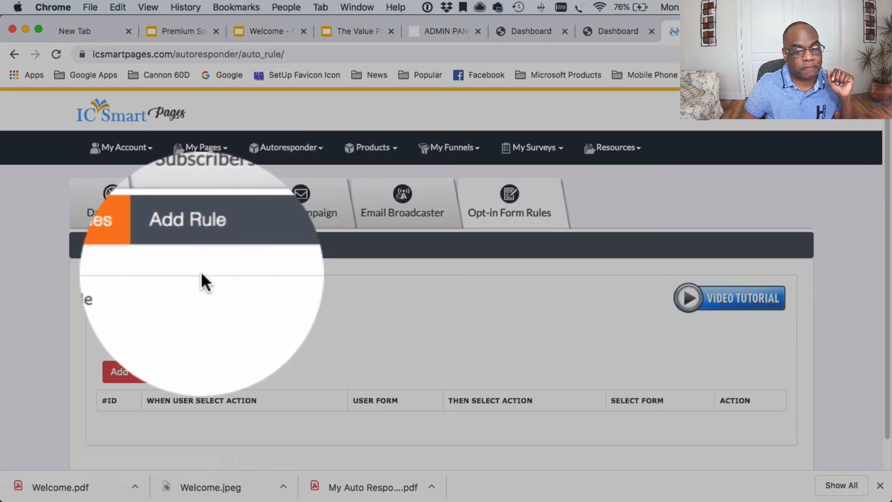
scroll(202, 269, "down", 1)
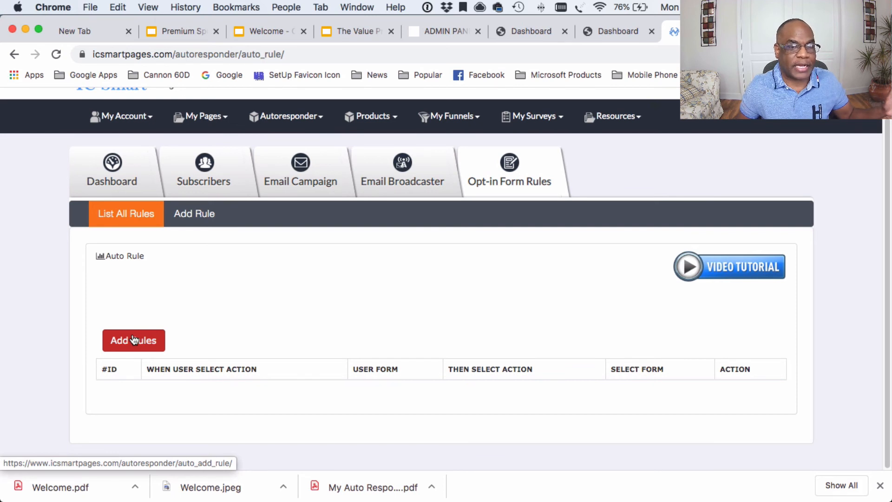
left_click(134, 340)
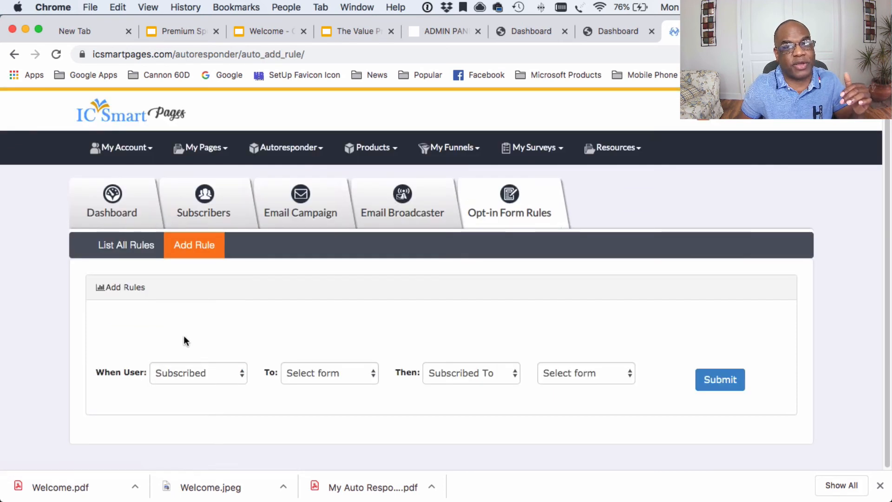
Step: Set the rule: when subscribed to Private Invite List, unsubscribe from Private Invite List
left_click(240, 375)
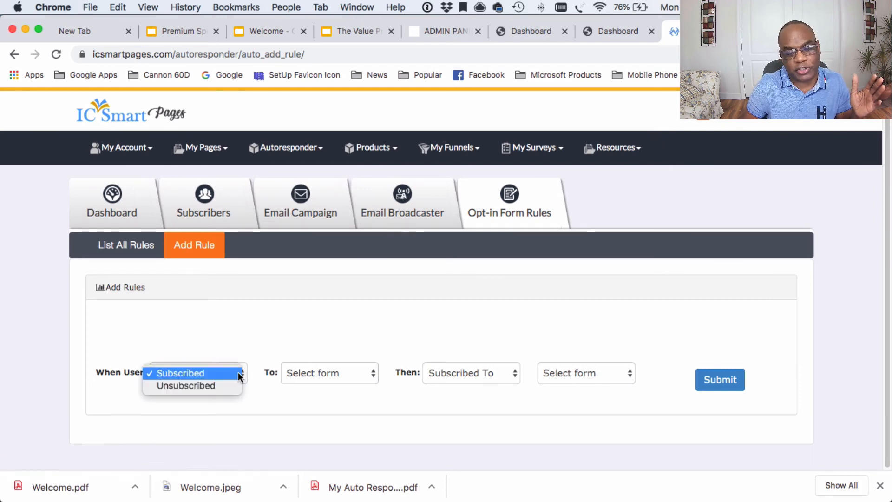
left_click(308, 335)
left_click(313, 335)
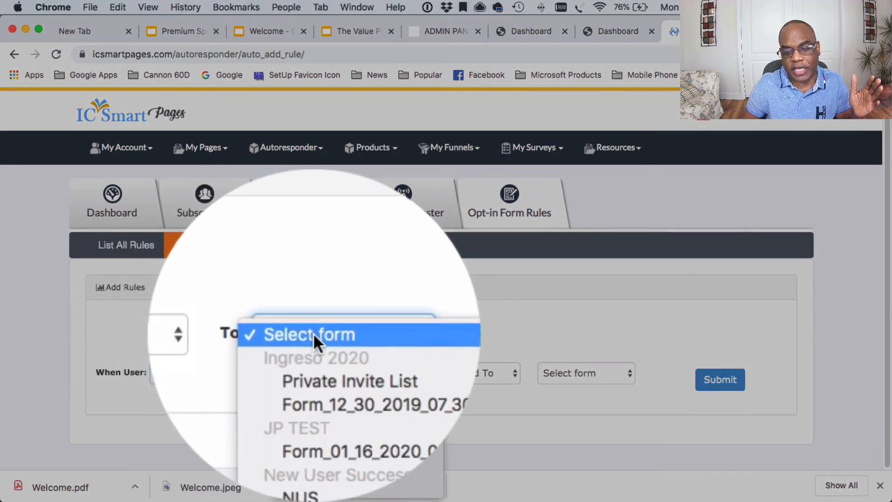
left_click(321, 335)
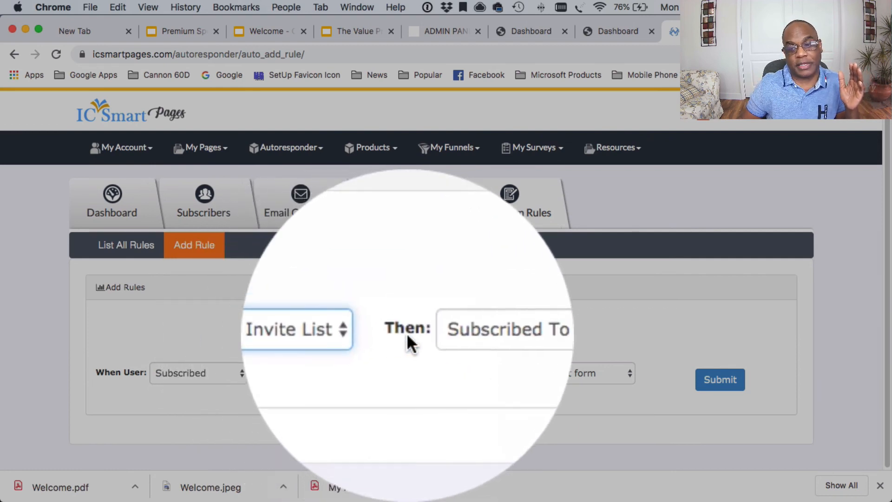
left_click(449, 332)
left_click(449, 334)
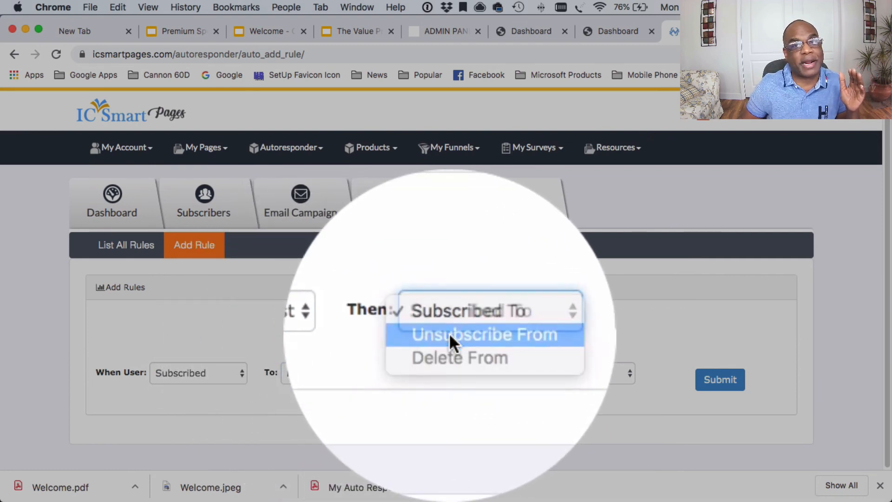
left_click(567, 371)
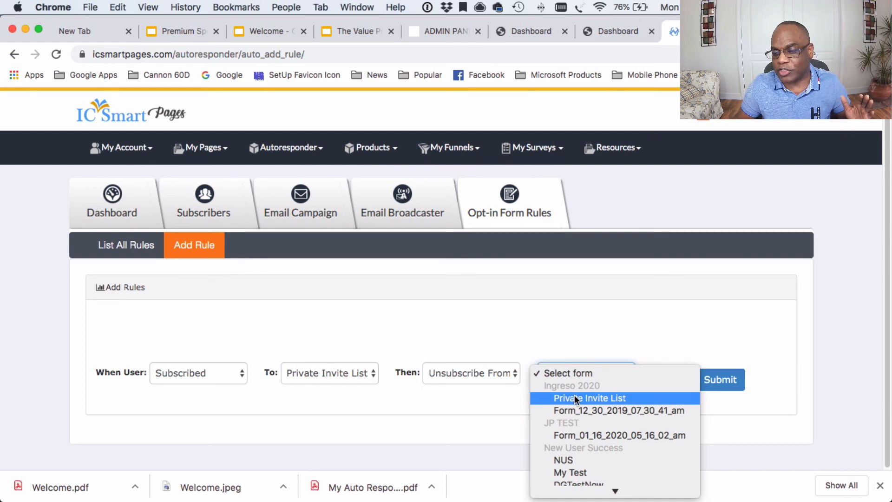
left_click(574, 398)
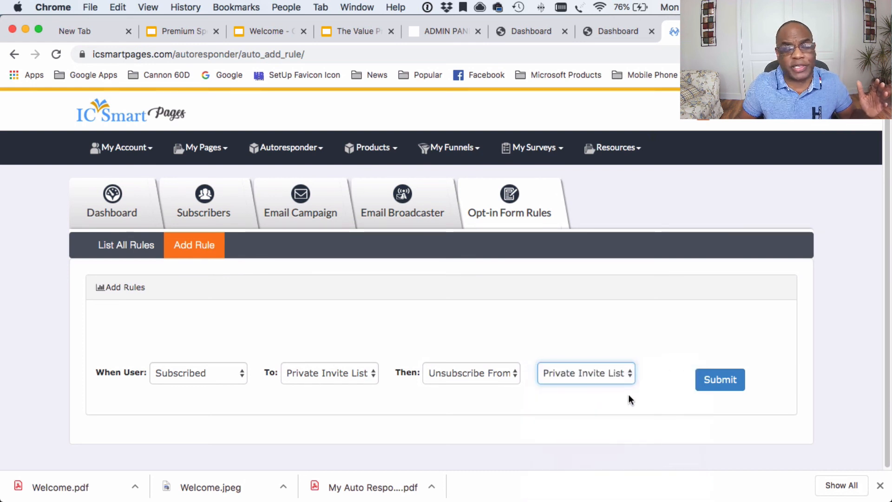